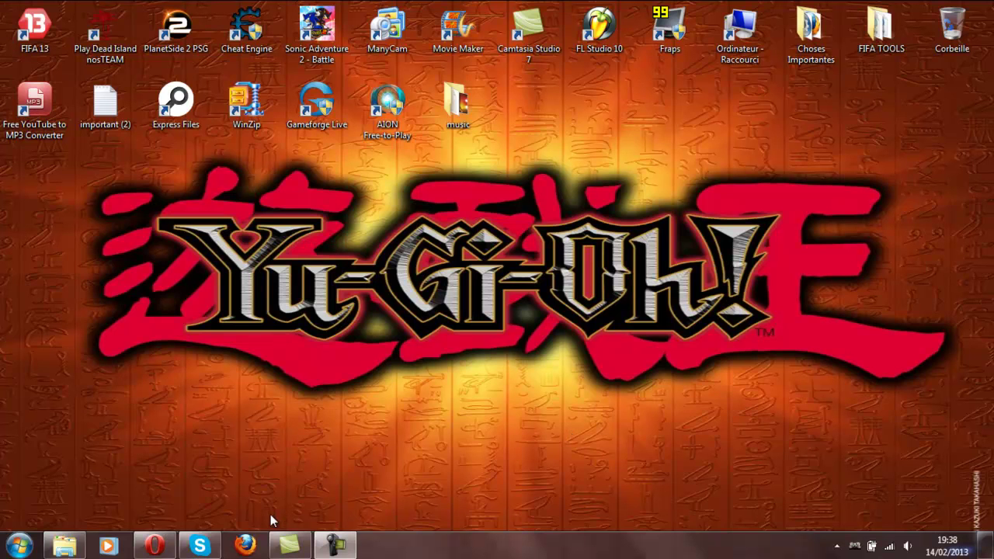
- Bring Opera back to the YGOPro DevPro download page
{"action": "mouse_move", "coordinate": [156, 548]}
{"action": "left_click", "coordinate": [155, 381]}
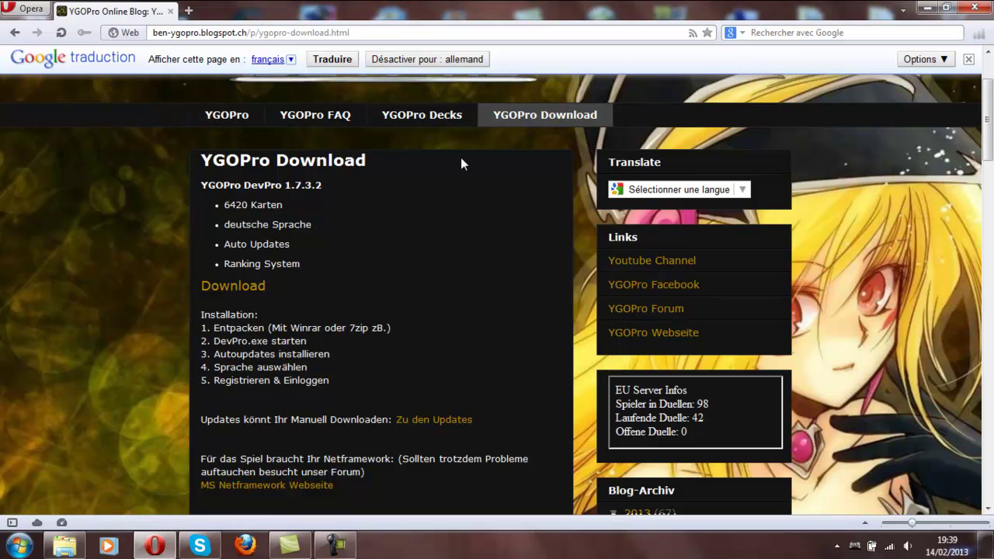
{"action": "scroll", "coordinate": [296, 230], "scroll_direction": "down", "scroll_amount": 2}
{"action": "scroll", "coordinate": [194, 184], "scroll_direction": "up", "scroll_amount": 2}
- Download the YGOPro DevPro 1.7.3.2 archive with WinRAR archiver and save it to Bureau (desktop)
{"action": "left_click", "coordinate": [244, 287]}
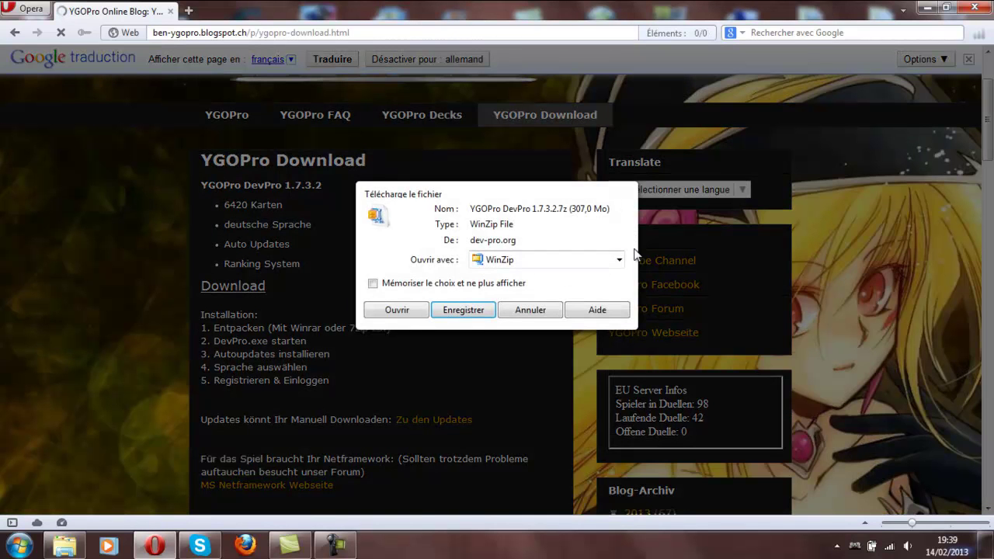
{"action": "left_click", "coordinate": [619, 260]}
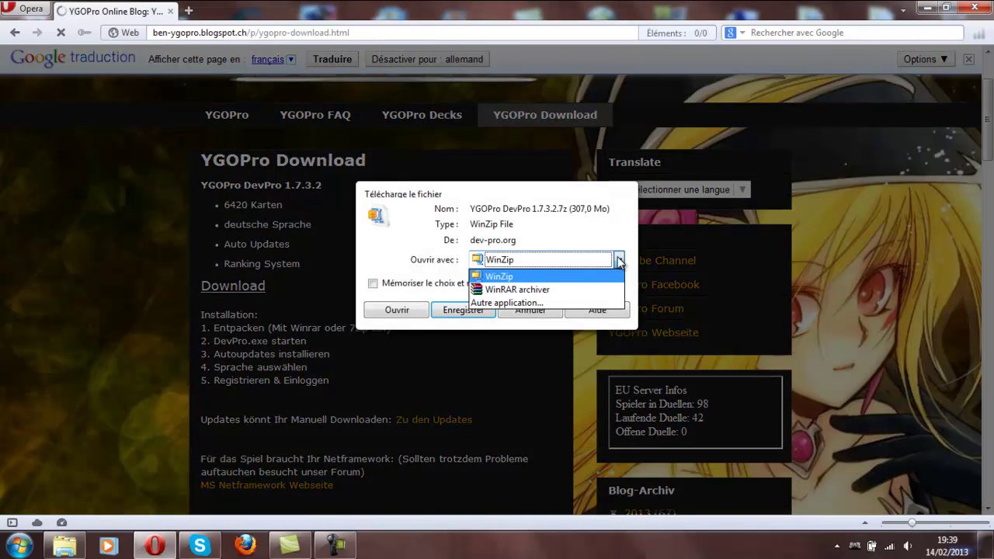
{"action": "left_click", "coordinate": [509, 291]}
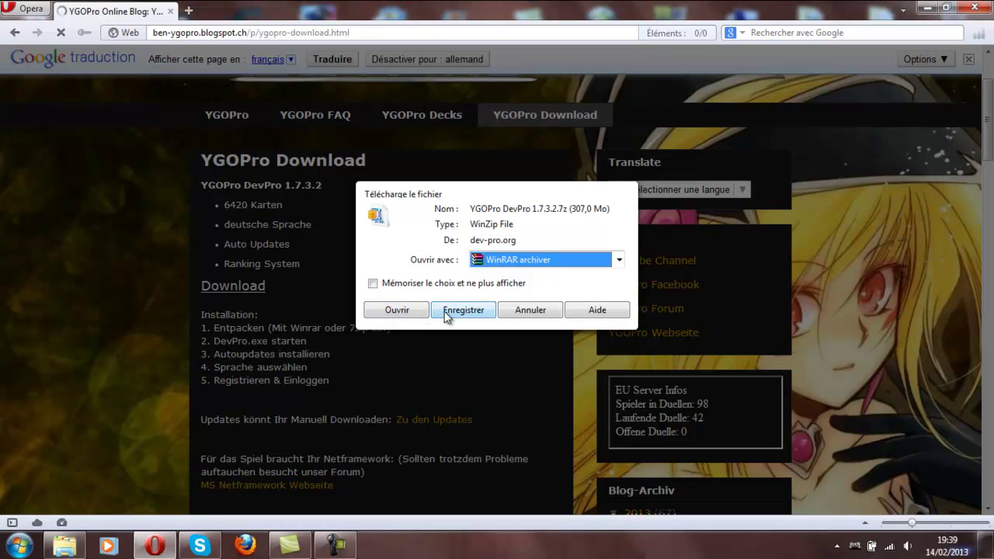
{"action": "left_click", "coordinate": [446, 310]}
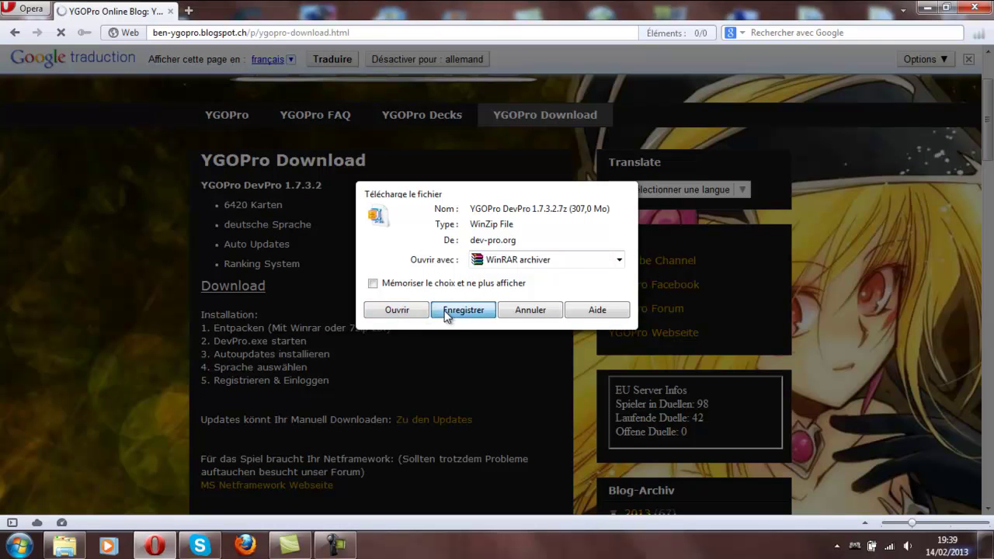
{"action": "left_click", "coordinate": [76, 34]}
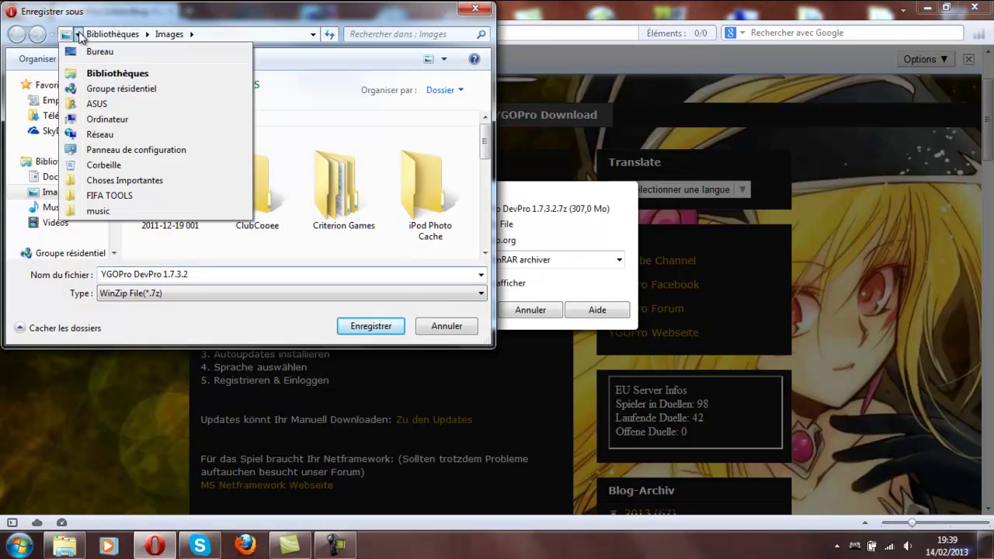
{"action": "left_click", "coordinate": [91, 50]}
{"action": "left_click", "coordinate": [345, 327]}
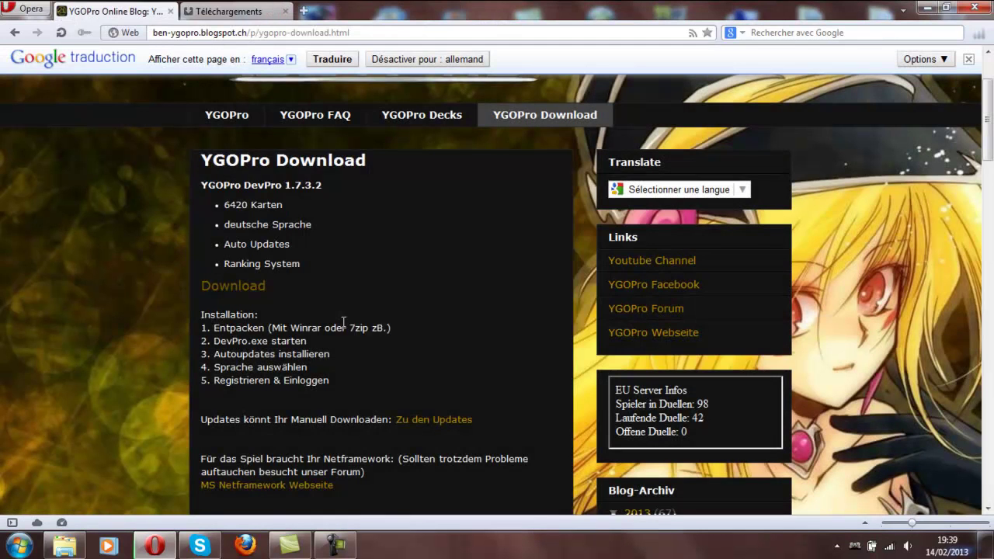
- Drag the downloaded archive onto the desktop and add a new desktop folder named ygo
{"action": "left_click", "coordinate": [254, 13]}
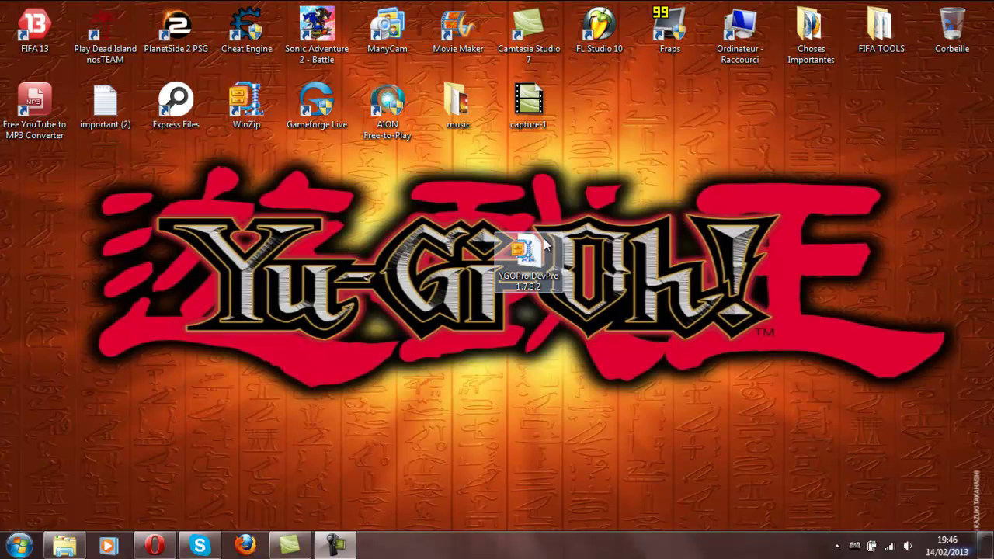
{"action": "left_click_drag", "start_coordinate": [512, 264], "coordinate": [532, 257]}
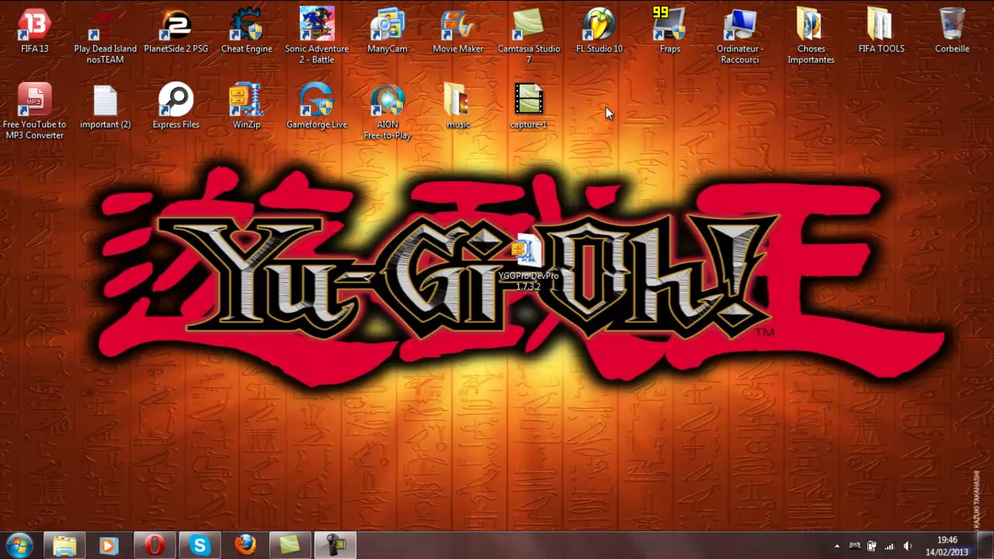
{"action": "right_click", "coordinate": [635, 220]}
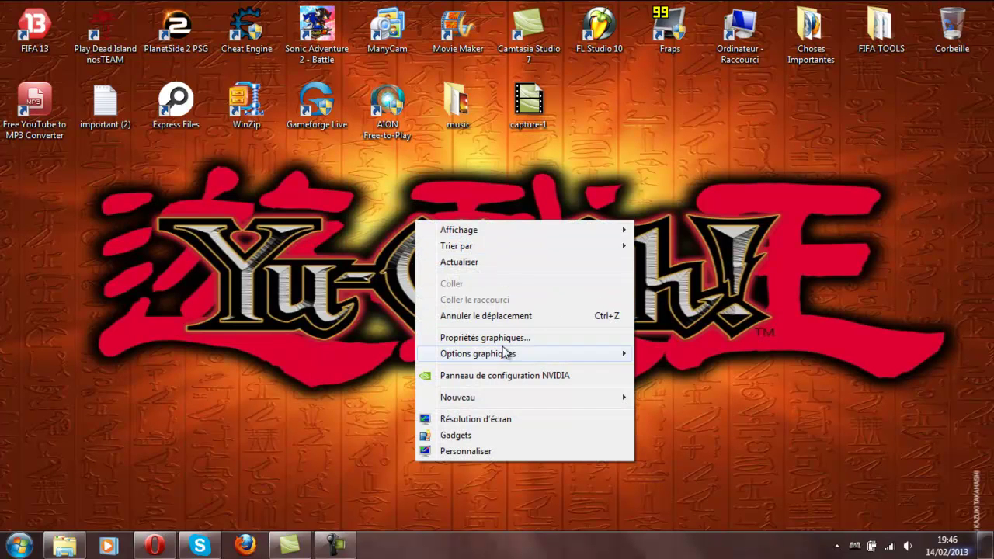
{"action": "mouse_move", "coordinate": [458, 399]}
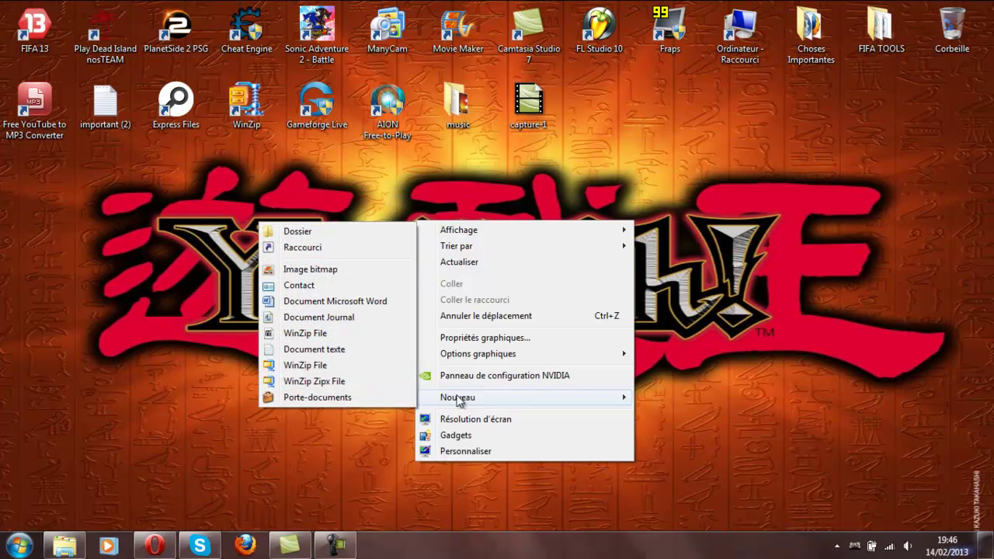
{"action": "left_click", "coordinate": [356, 233]}
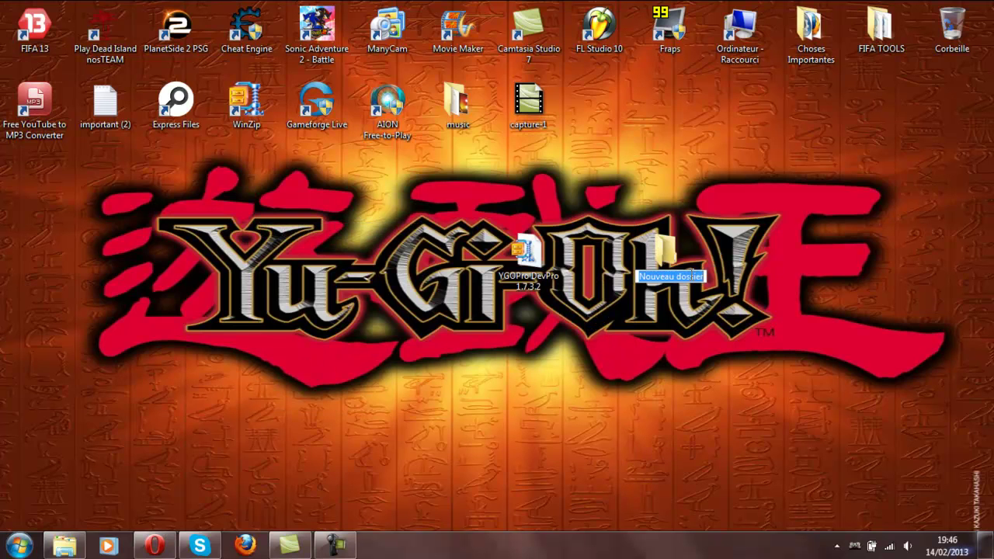
{"action": "type", "text": "ygo"}
{"action": "key", "text": "Return"}
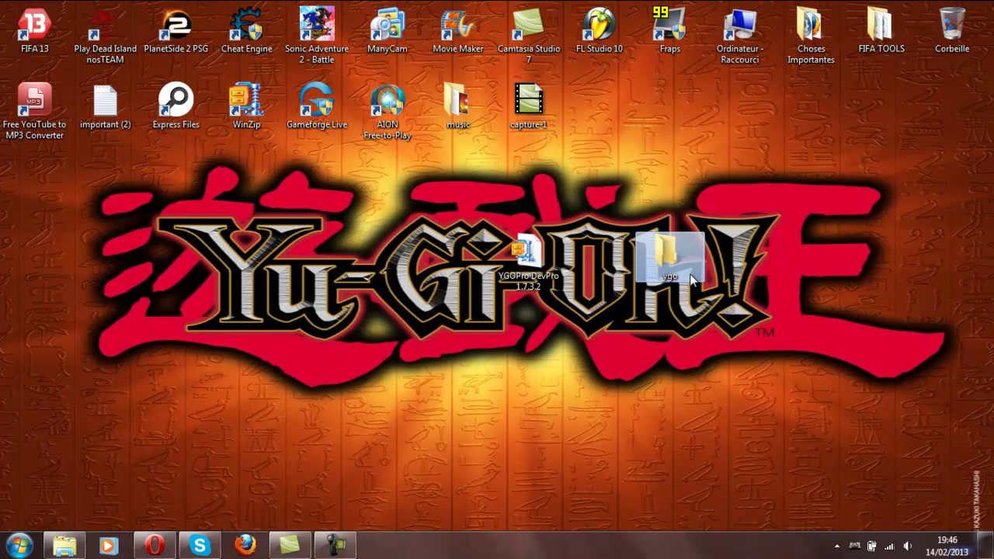
- Open the archive in WinRAR archiver and drag all its entries into the ygo folder window
{"action": "right_click", "coordinate": [519, 266]}
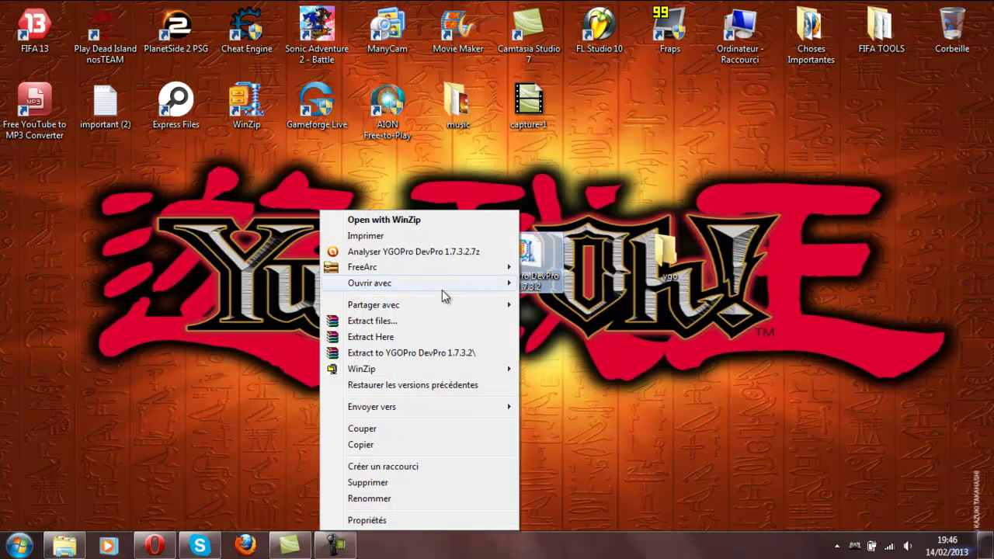
{"action": "mouse_move", "coordinate": [442, 290]}
{"action": "left_click", "coordinate": [219, 288]}
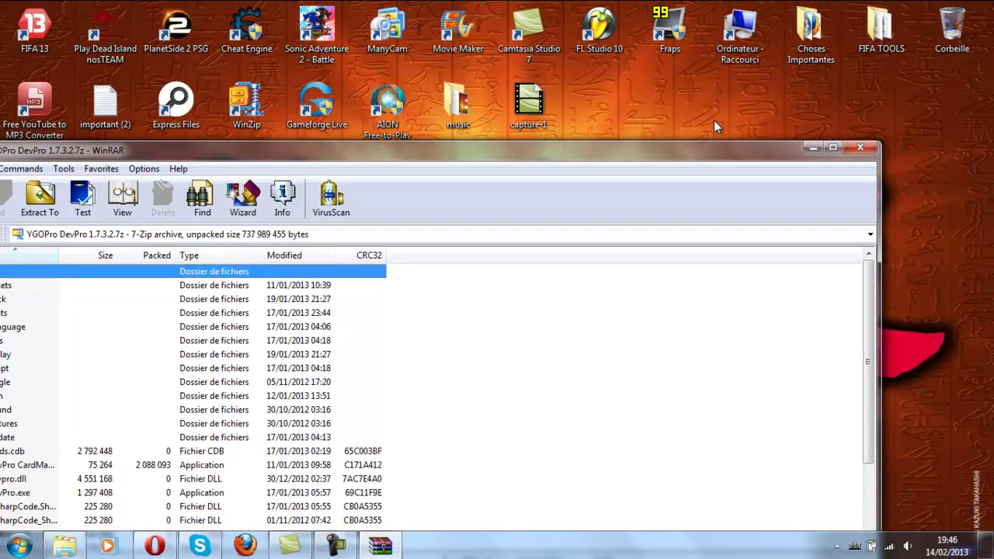
{"action": "left_click_drag", "start_coordinate": [709, 154], "coordinate": [822, 168]}
{"action": "double_click", "coordinate": [669, 257]}
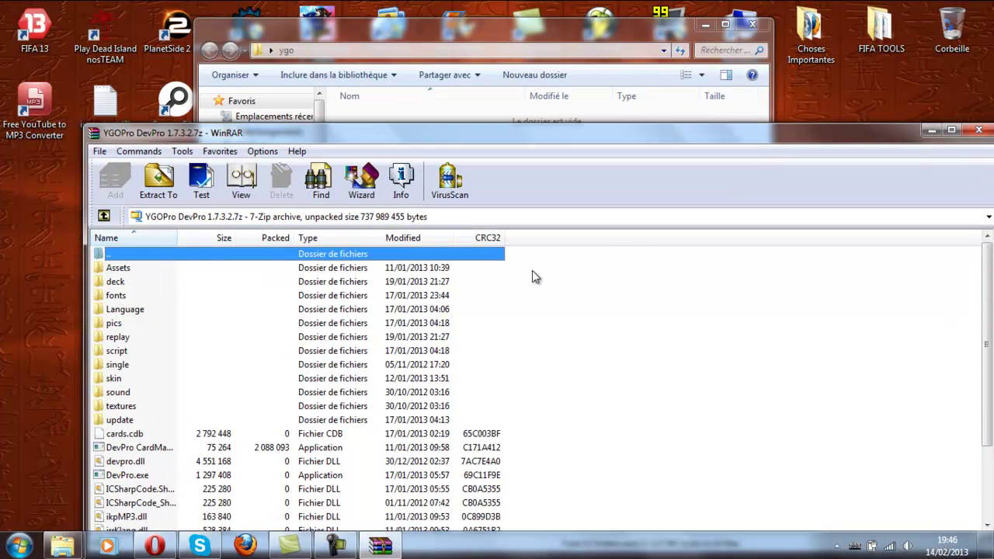
{"action": "left_click_drag", "start_coordinate": [533, 257], "coordinate": [504, 536]}
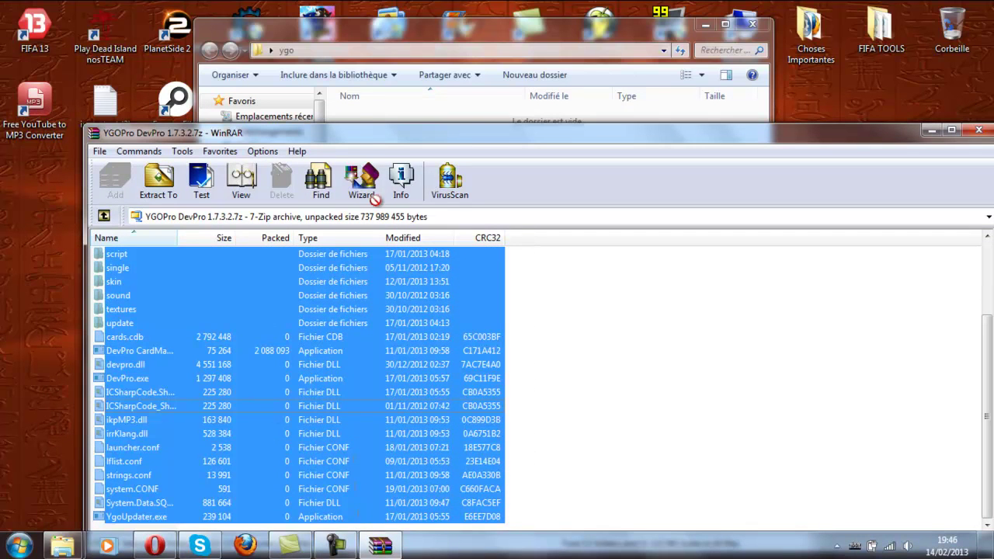
{"action": "left_click_drag", "start_coordinate": [366, 185], "coordinate": [358, 118]}
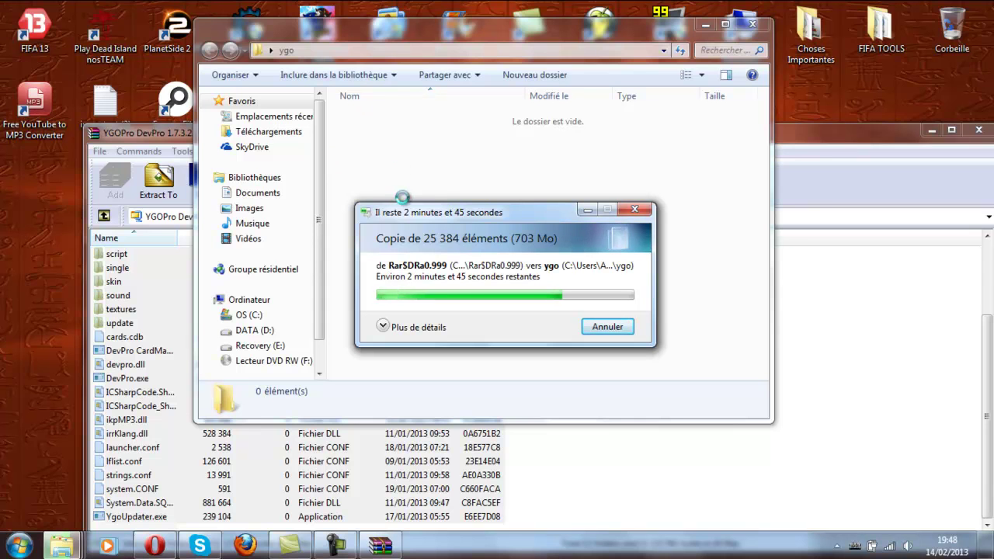
- Let the 25,384-item copy into ygo finish, moving the progress window higher
{"action": "left_click_drag", "start_coordinate": [434, 215], "coordinate": [431, 139]}
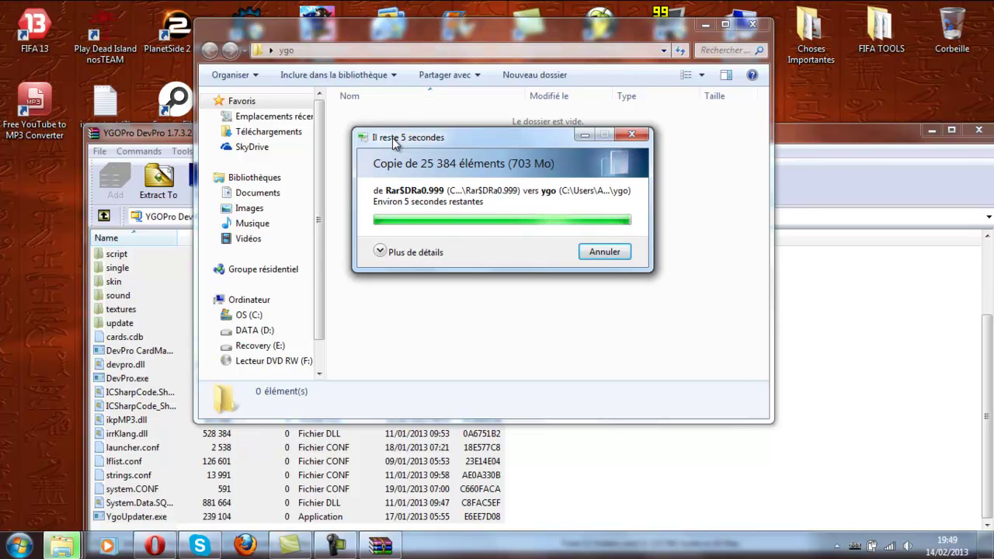
- Close the WinRAR window, launch DevPro from the ygo folder, and dismiss two Skype notifications
{"action": "left_click", "coordinate": [175, 140]}
{"action": "left_click", "coordinate": [979, 131]}
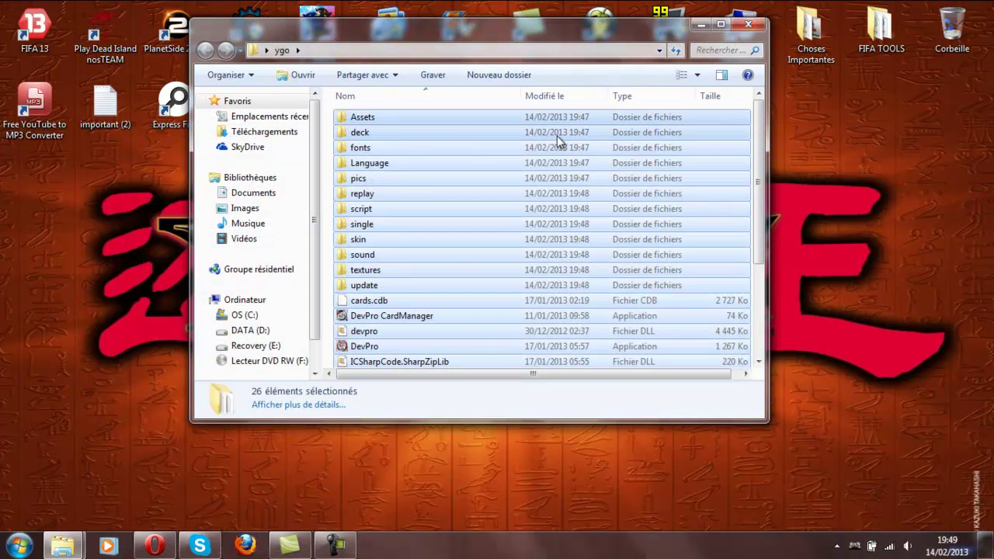
{"action": "left_click", "coordinate": [419, 245]}
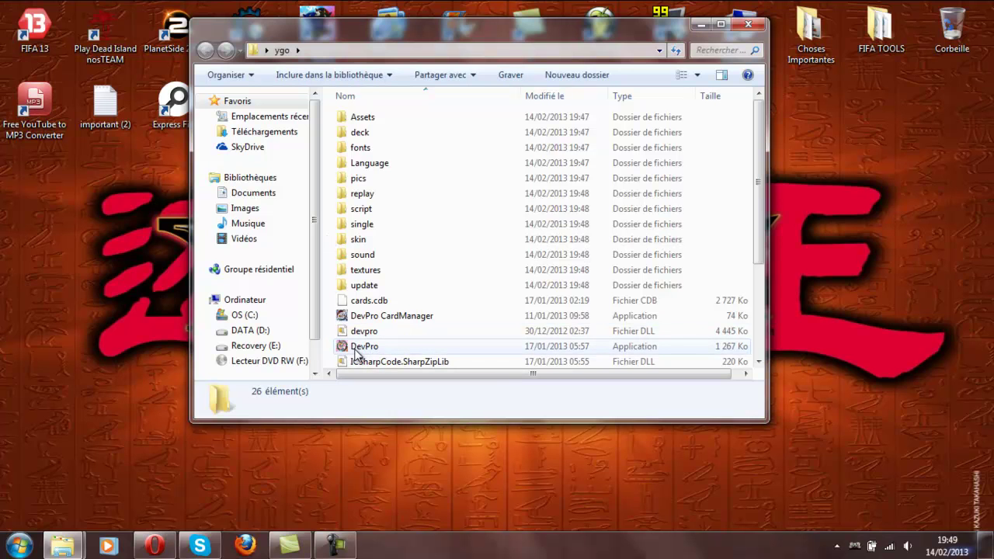
{"action": "left_click", "coordinate": [353, 349]}
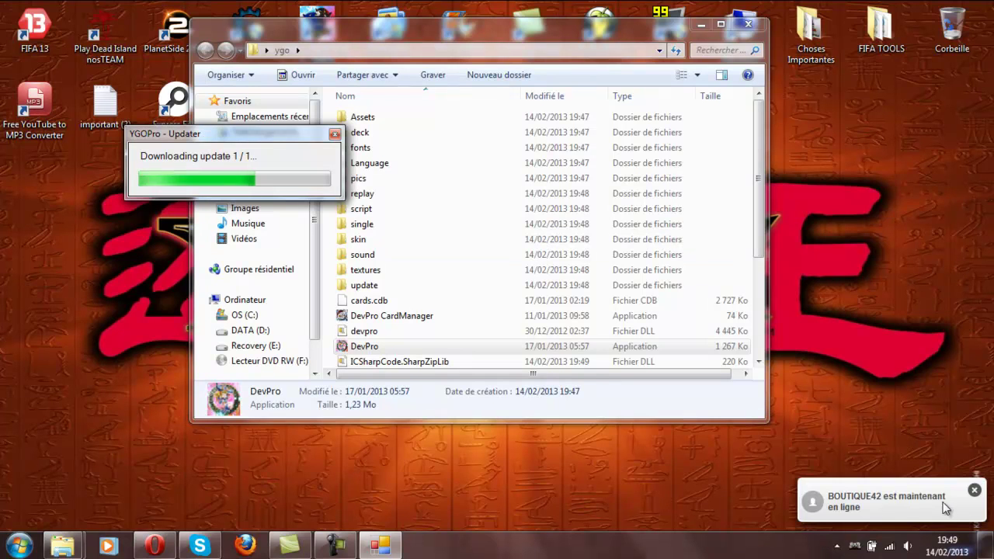
{"action": "left_click", "coordinate": [974, 490]}
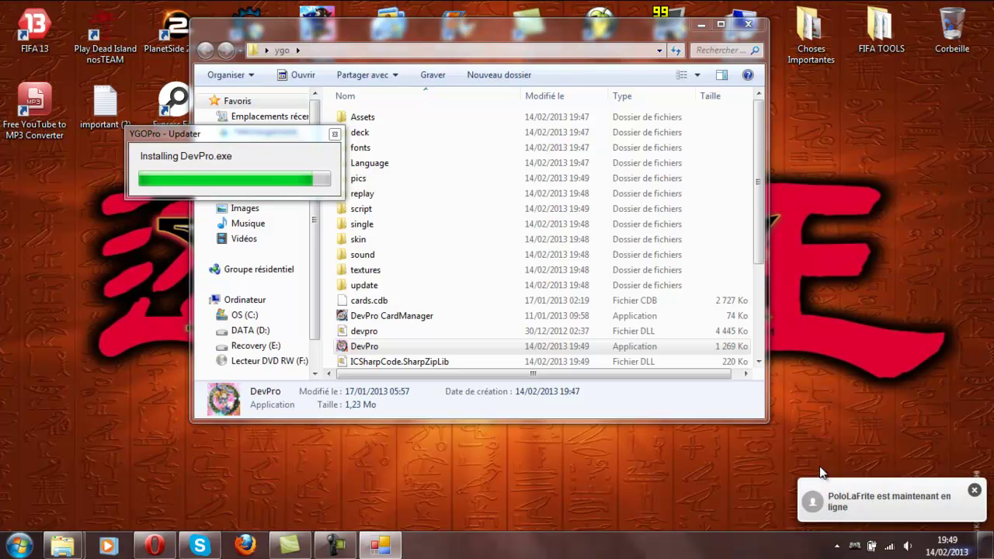
{"action": "left_click", "coordinate": [974, 491]}
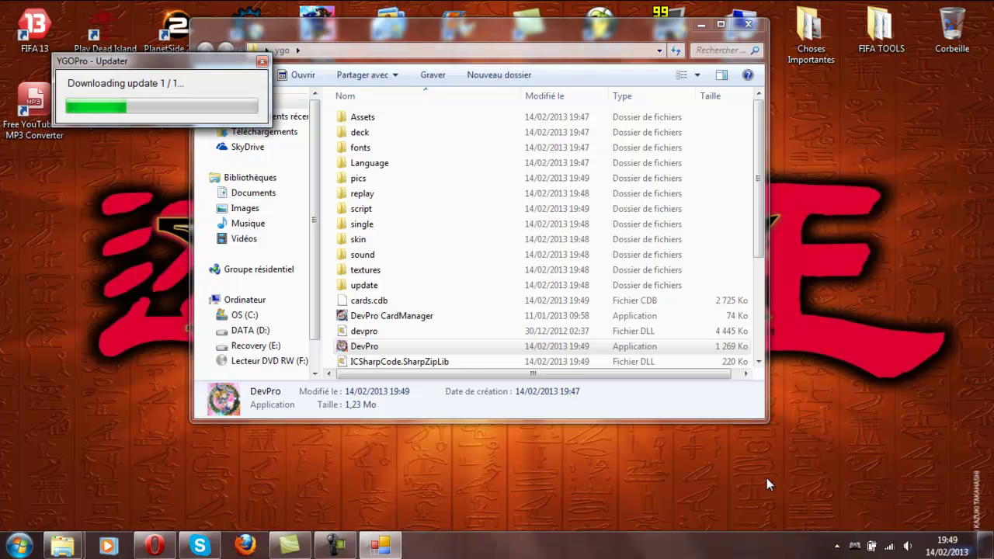
- Return to the YGOPro blog, translate it into English, and open the YGOPro decks page
{"action": "left_click", "coordinate": [155, 546]}
{"action": "left_click", "coordinate": [140, 9]}
{"action": "scroll", "coordinate": [272, 187], "scroll_direction": "up", "scroll_amount": 3}
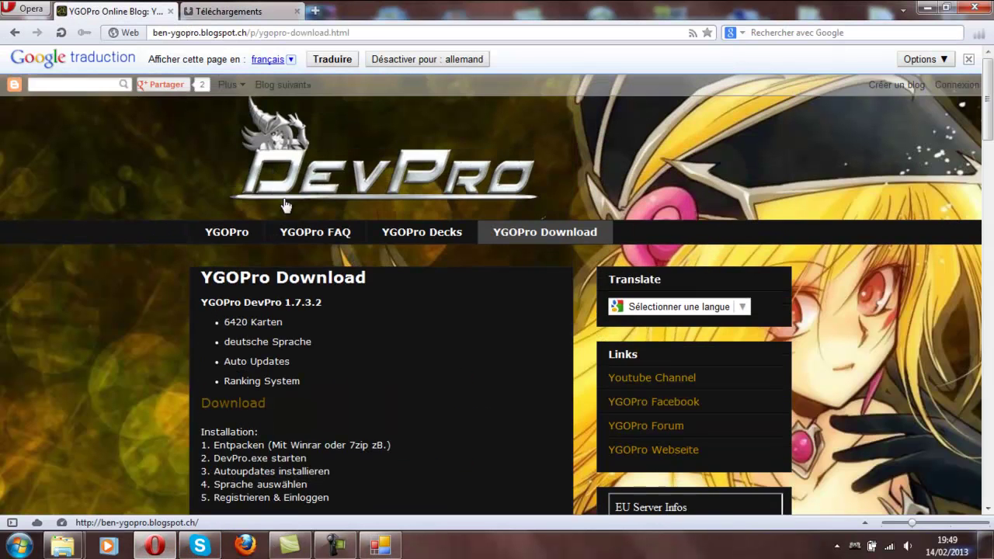
{"action": "left_click", "coordinate": [742, 307]}
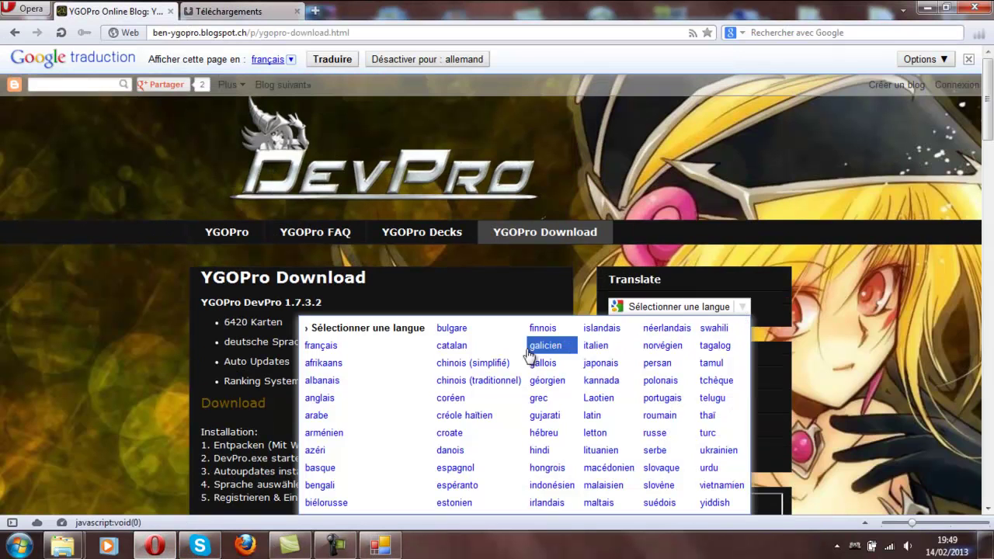
{"action": "scroll", "coordinate": [473, 377], "scroll_direction": "down", "scroll_amount": 3}
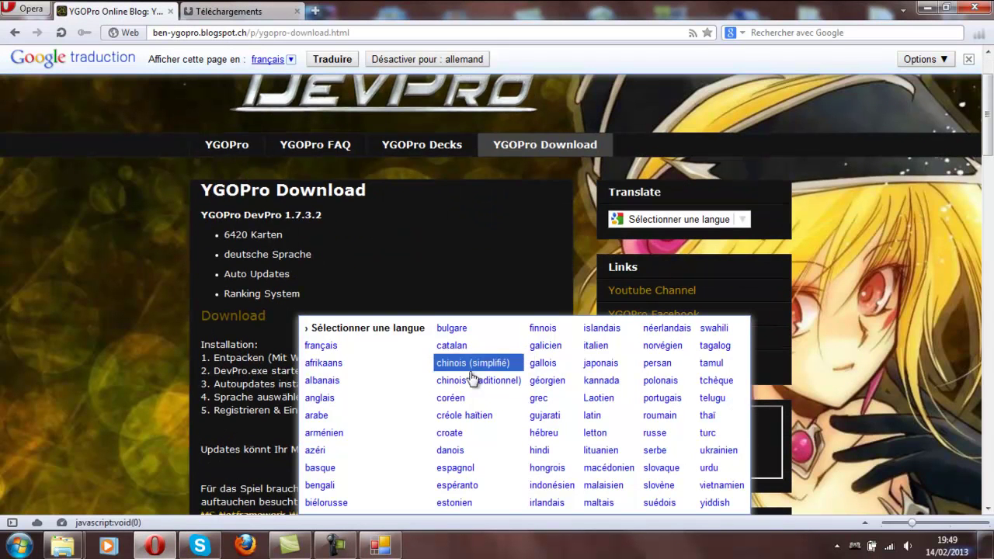
{"action": "left_click", "coordinate": [345, 398]}
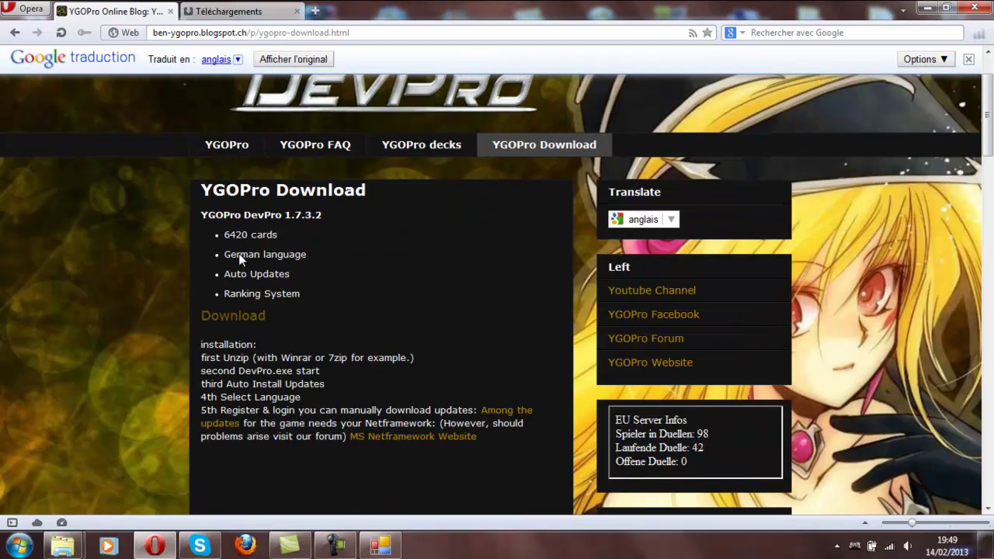
{"action": "scroll", "coordinate": [235, 384], "scroll_direction": "up", "scroll_amount": 3}
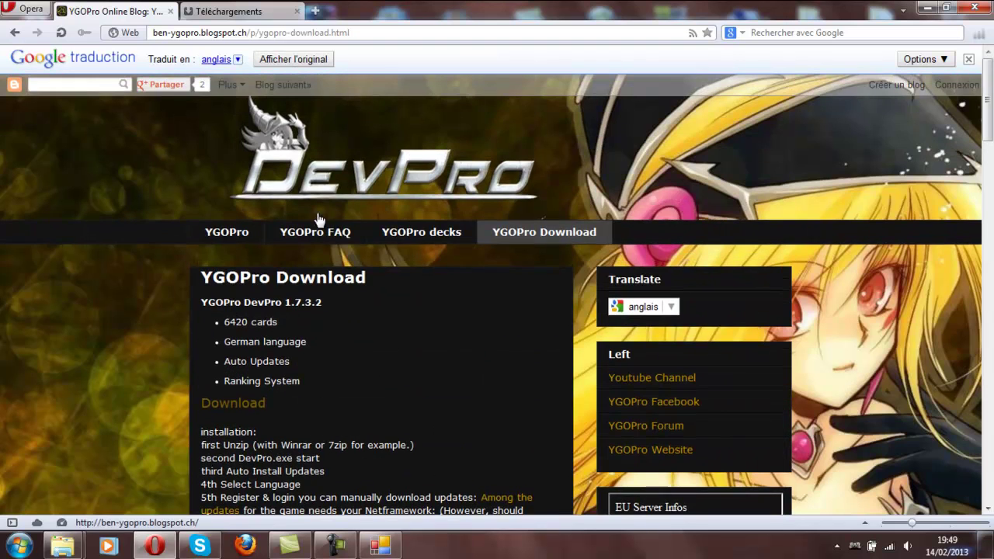
{"action": "left_click", "coordinate": [441, 233]}
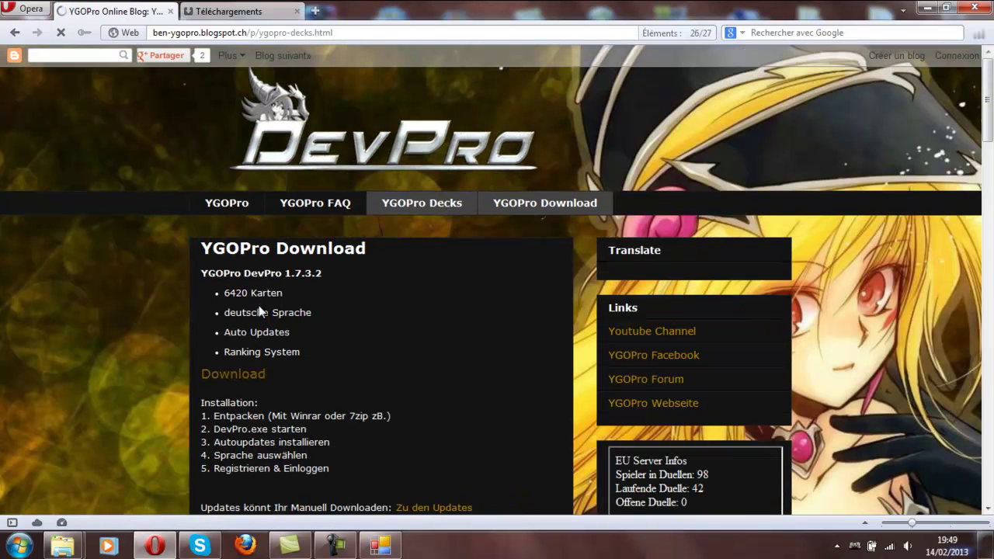
- View the Arkanit Angriffsmodus deck preview, then go back to the decks list
{"action": "scroll", "coordinate": [238, 221], "scroll_direction": "down", "scroll_amount": 4}
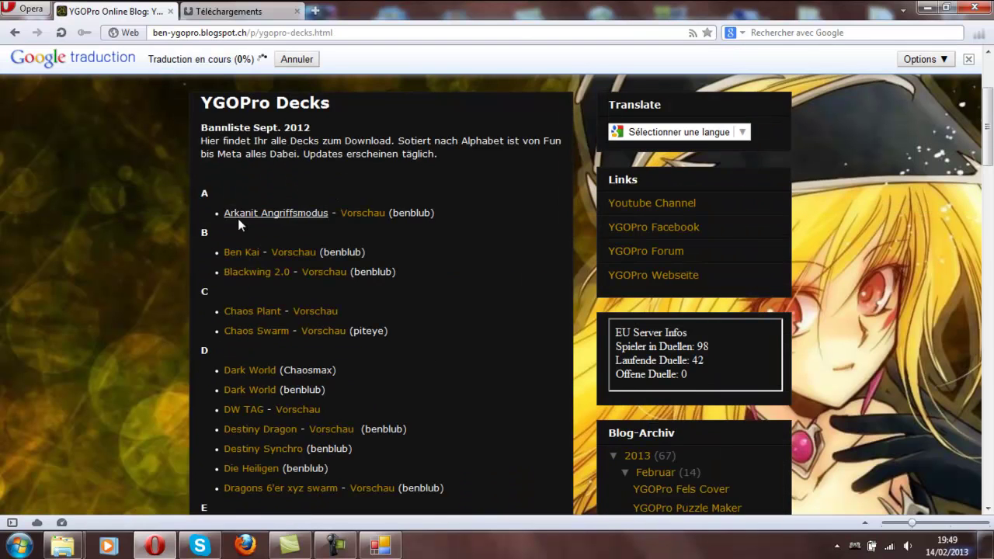
{"action": "left_click", "coordinate": [373, 216]}
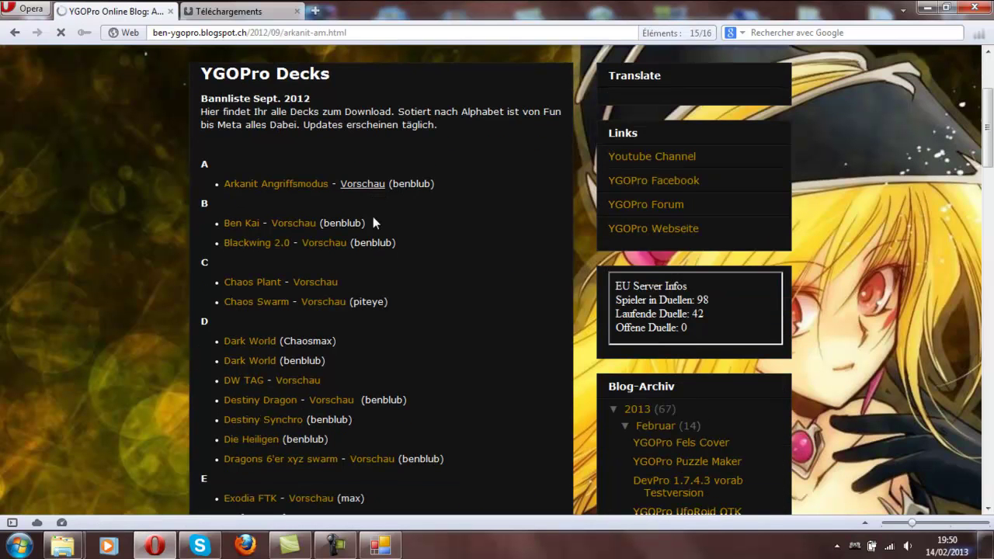
{"action": "scroll", "coordinate": [375, 214], "scroll_direction": "down", "scroll_amount": 5}
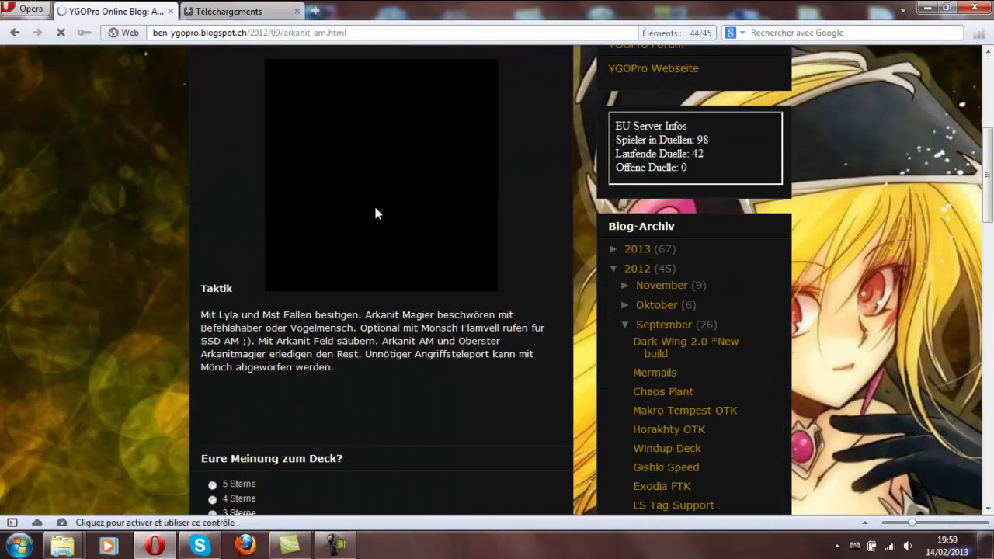
{"action": "scroll", "coordinate": [375, 213], "scroll_direction": "down", "scroll_amount": 4}
{"action": "scroll", "coordinate": [374, 225], "scroll_direction": "up", "scroll_amount": 6}
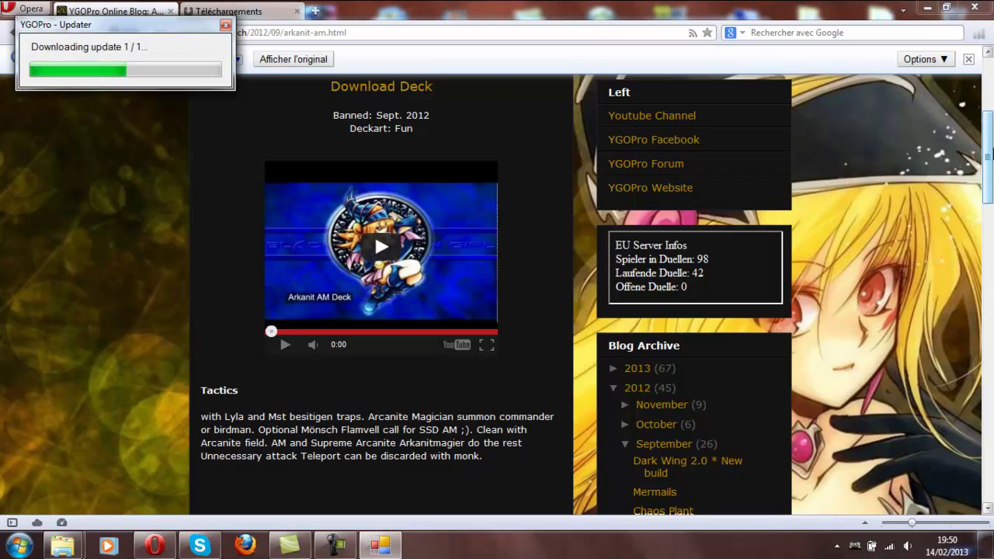
{"action": "left_click_drag", "start_coordinate": [991, 156], "coordinate": [985, 87]}
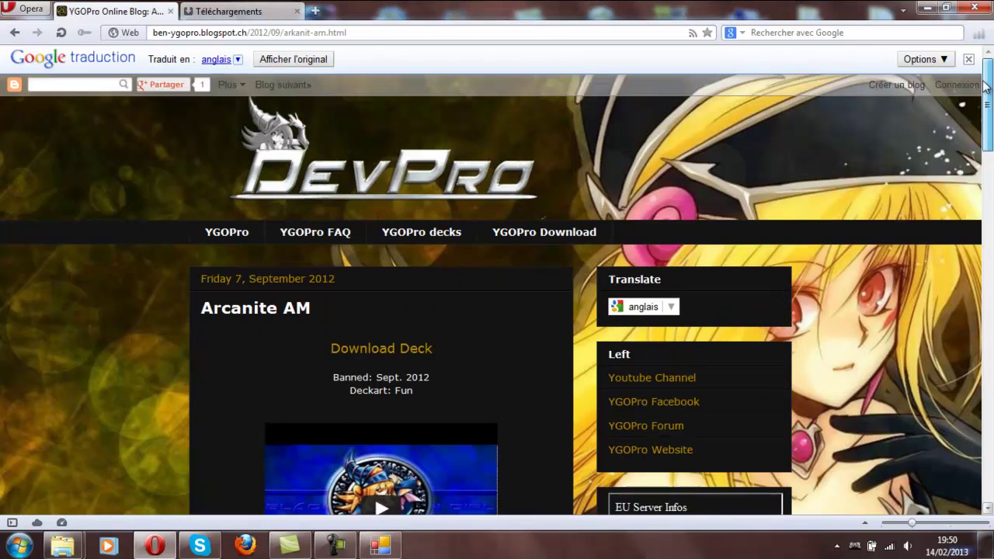
{"action": "left_click", "coordinate": [14, 32]}
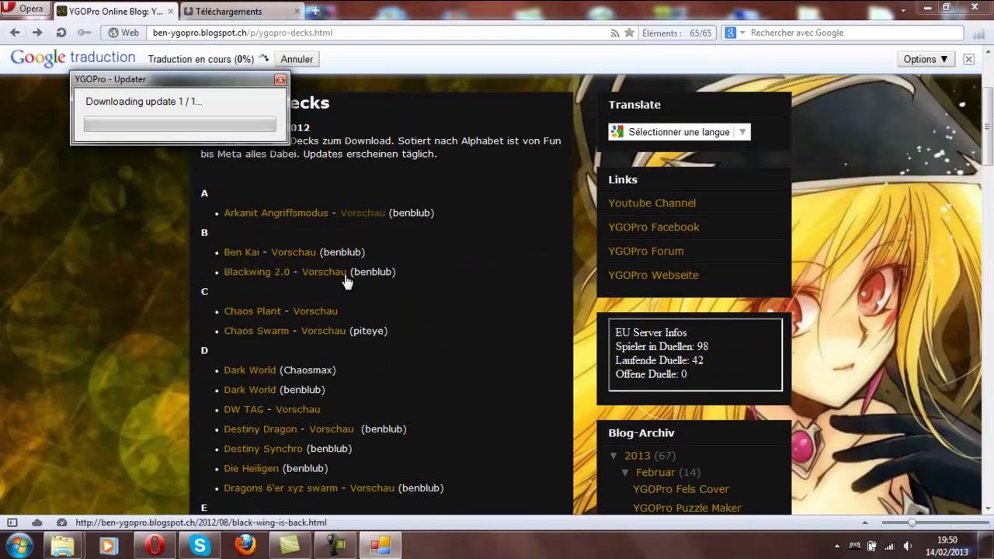
- View the Ben Kai deck preview, check the finished download, and minimise Opera
{"action": "left_click", "coordinate": [293, 252]}
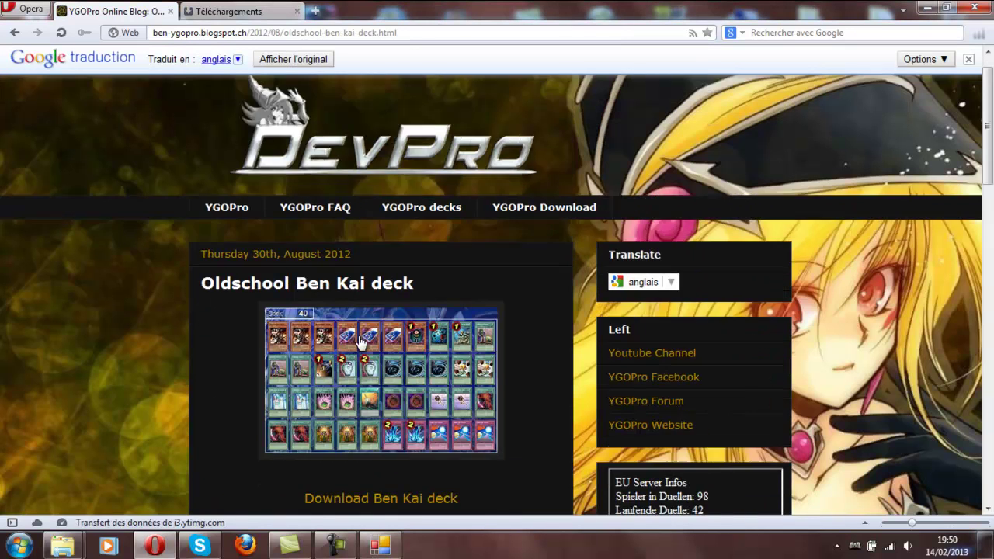
{"action": "scroll", "coordinate": [430, 211], "scroll_direction": "down", "scroll_amount": 2}
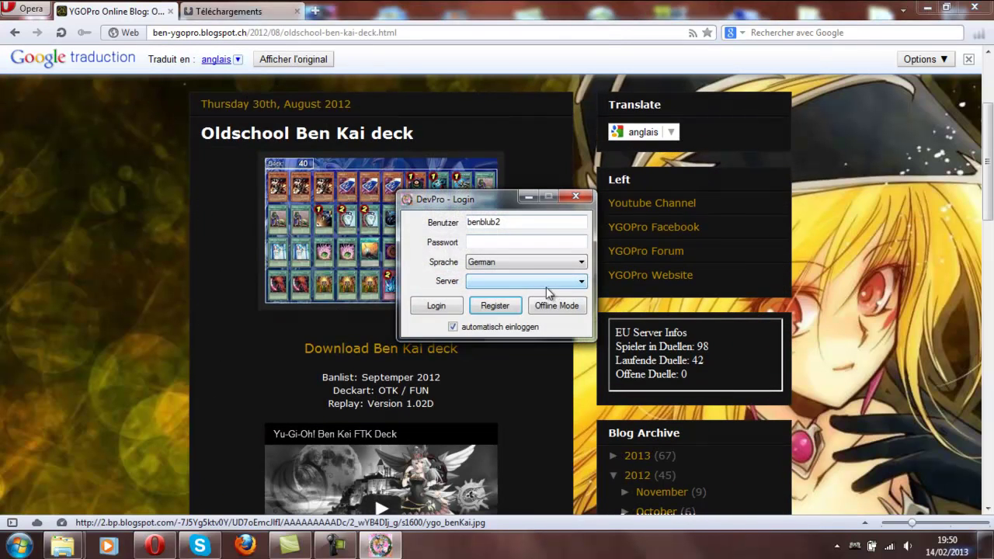
{"action": "left_click_drag", "start_coordinate": [490, 203], "coordinate": [800, 264]}
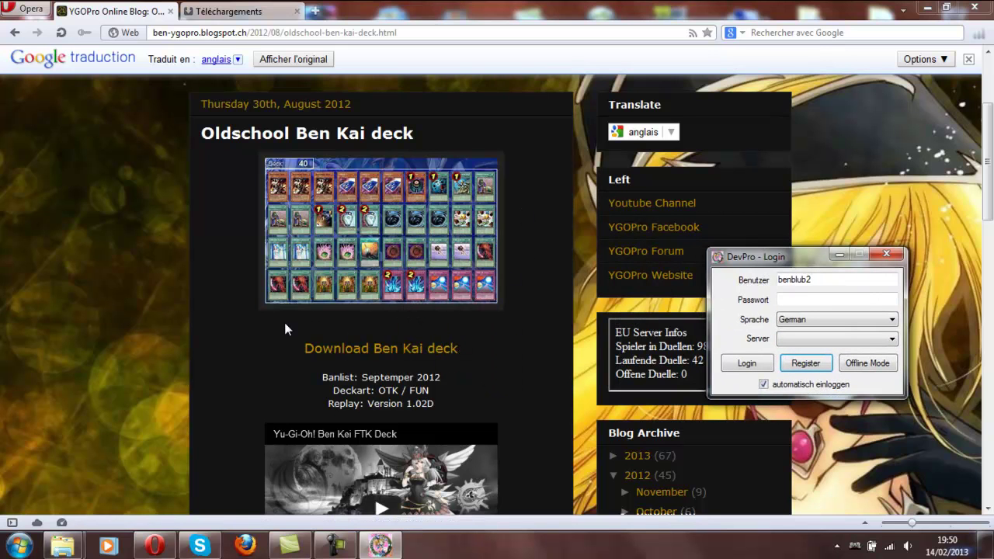
{"action": "left_click_drag", "start_coordinate": [988, 140], "coordinate": [991, 311]}
{"action": "scroll", "coordinate": [888, 215], "scroll_direction": "up", "scroll_amount": 8}
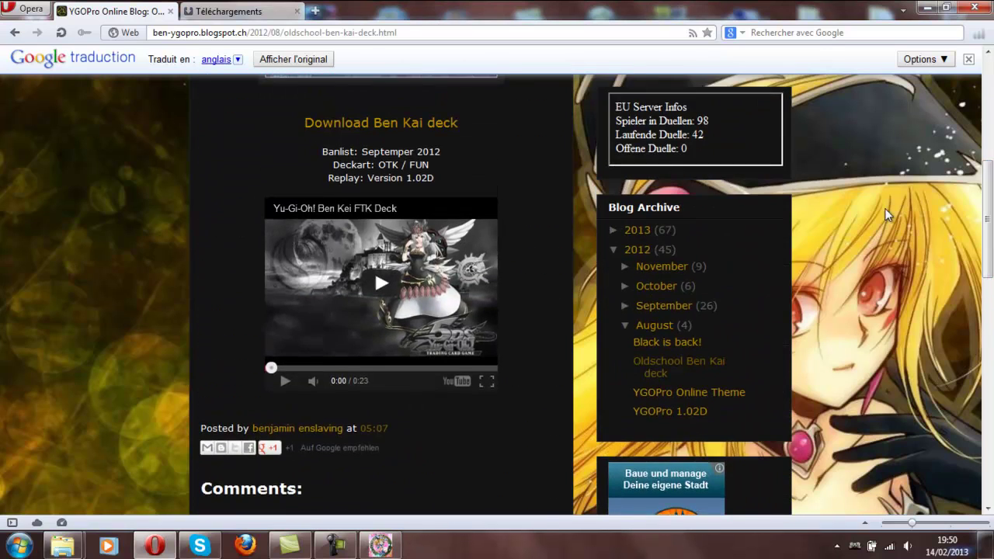
{"action": "left_click", "coordinate": [208, 14]}
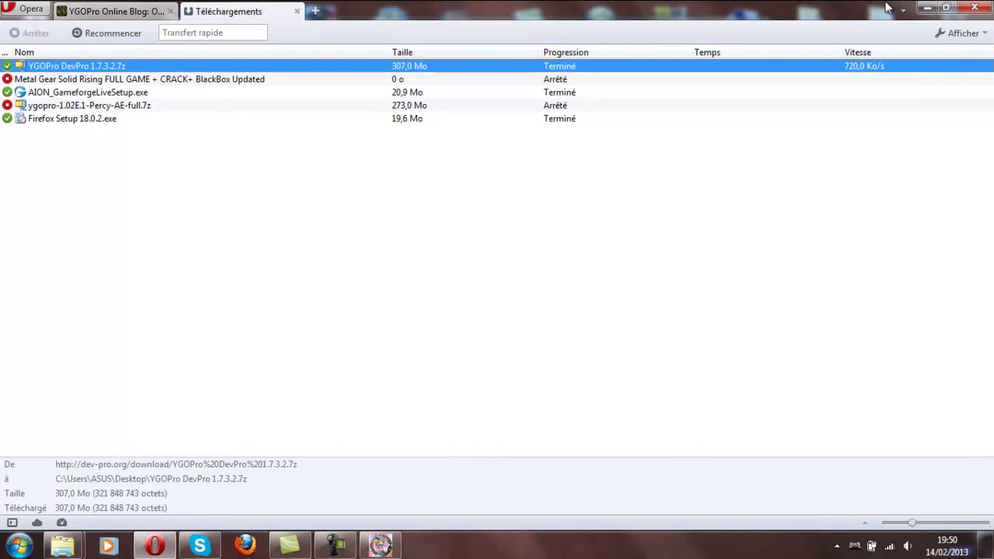
{"action": "left_click", "coordinate": [926, 9]}
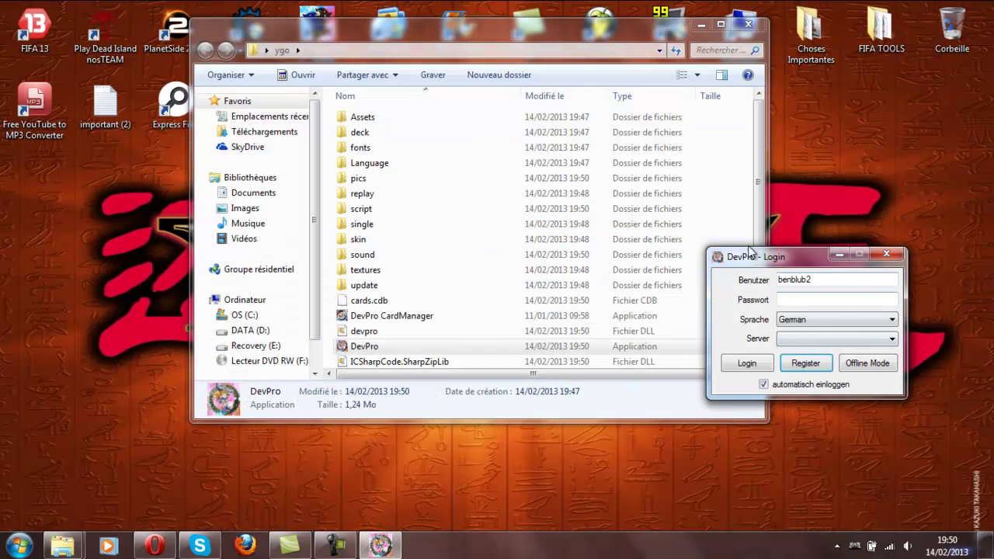
- Minimise the ygo window, centre the login dialog, and set its language to English
{"action": "left_click", "coordinate": [699, 22]}
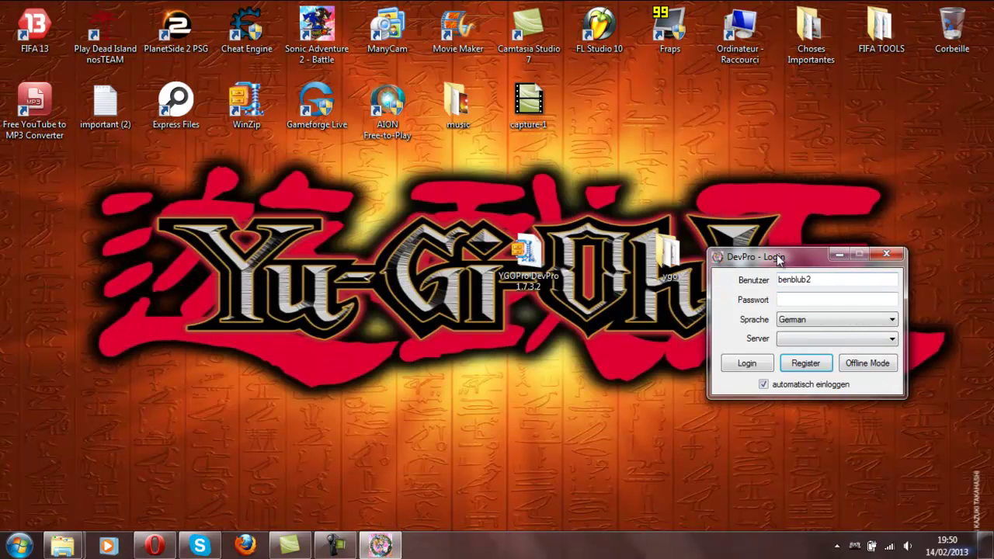
{"action": "left_click_drag", "start_coordinate": [779, 259], "coordinate": [549, 181]}
{"action": "left_click", "coordinate": [609, 242]}
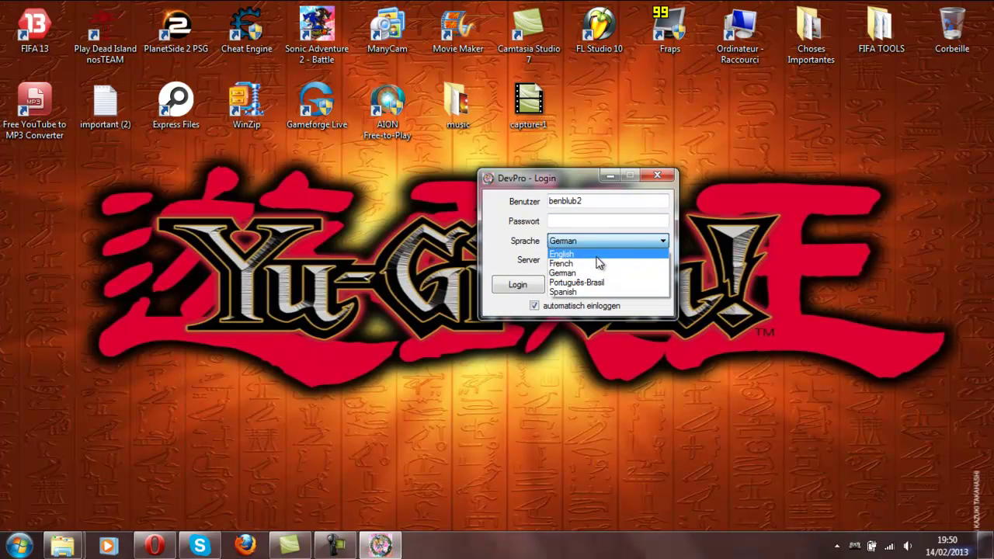
{"action": "left_click", "coordinate": [597, 254]}
{"action": "left_click", "coordinate": [570, 263]}
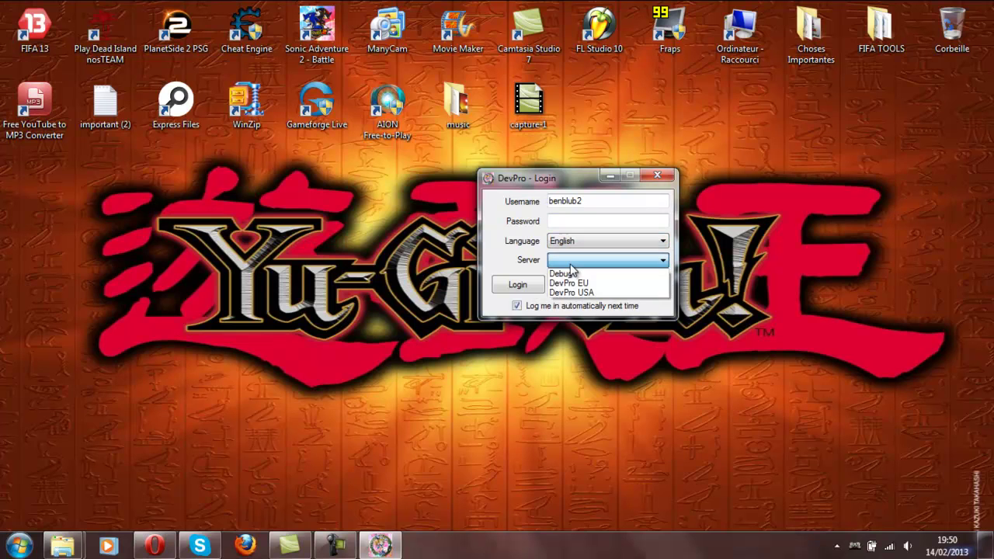
{"action": "left_click", "coordinate": [571, 224]}
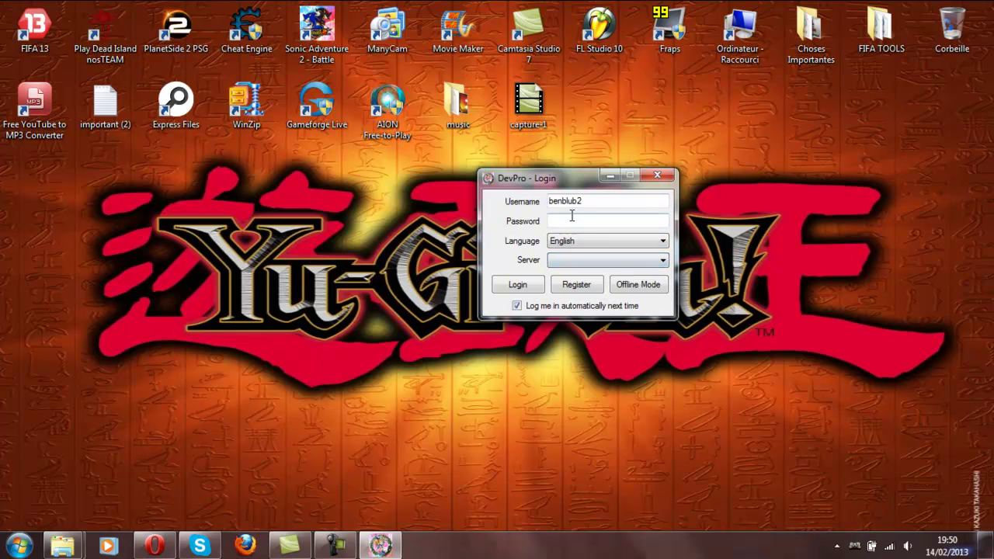
{"action": "left_click", "coordinate": [577, 284]}
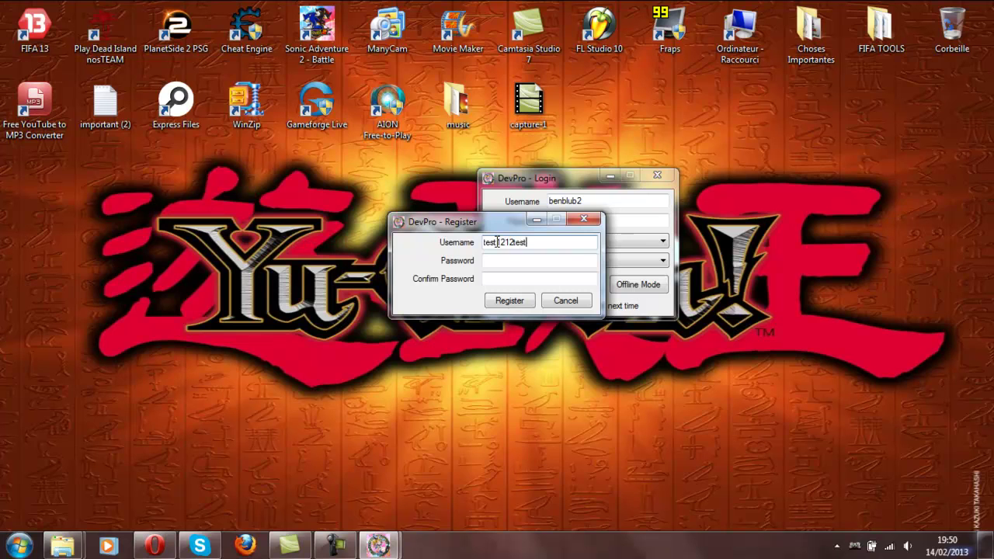
{"action": "left_click", "coordinate": [501, 262]}
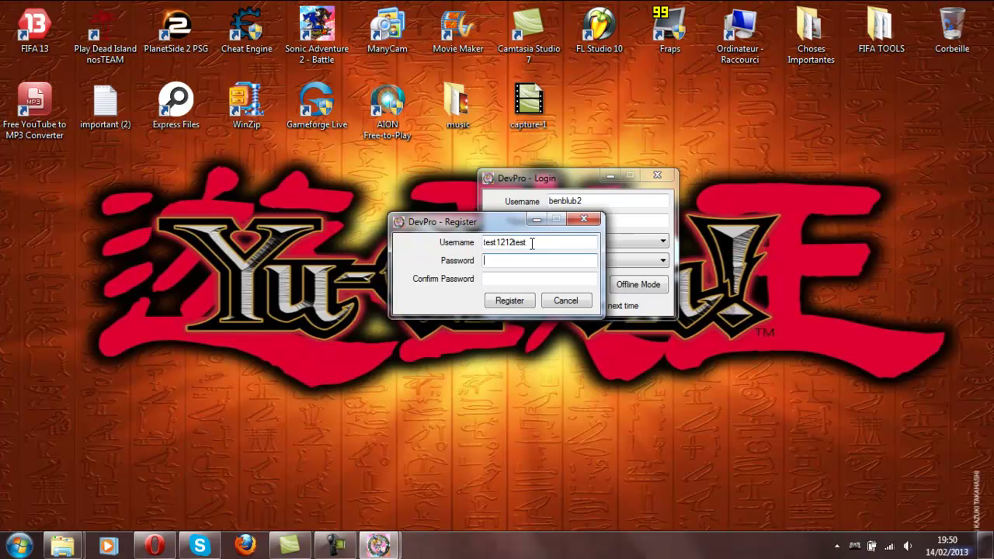
{"action": "left_click_drag", "start_coordinate": [532, 243], "coordinate": [498, 242]}
{"action": "right_click", "coordinate": [492, 243]}
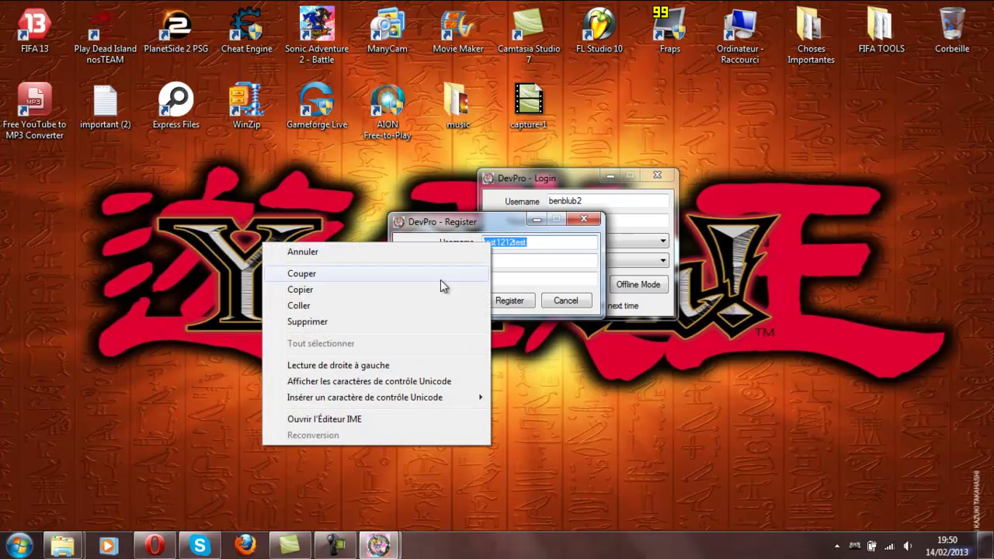
{"action": "left_click", "coordinate": [329, 296]}
{"action": "left_click", "coordinate": [517, 260]}
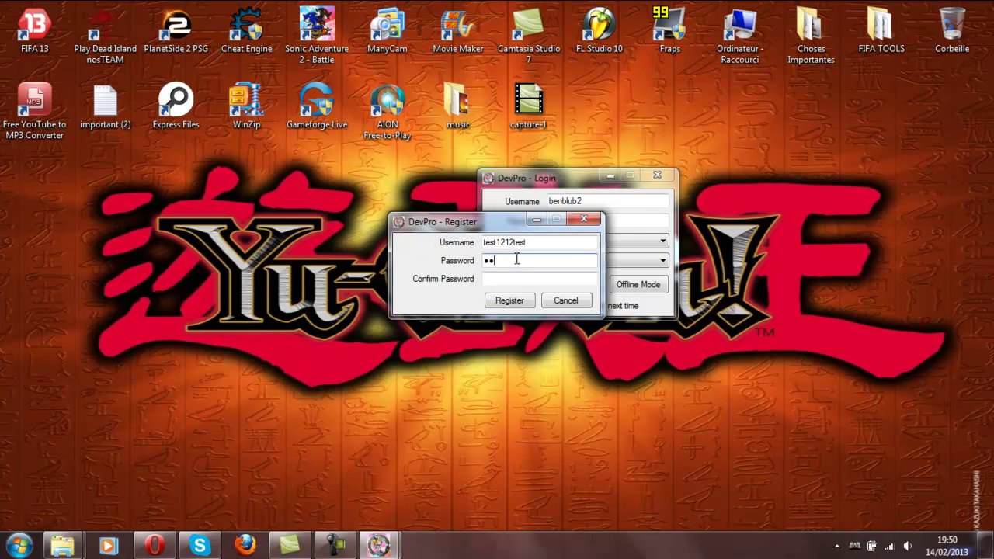
{"action": "left_click", "coordinate": [519, 279]}
{"action": "type", "text": "t"}
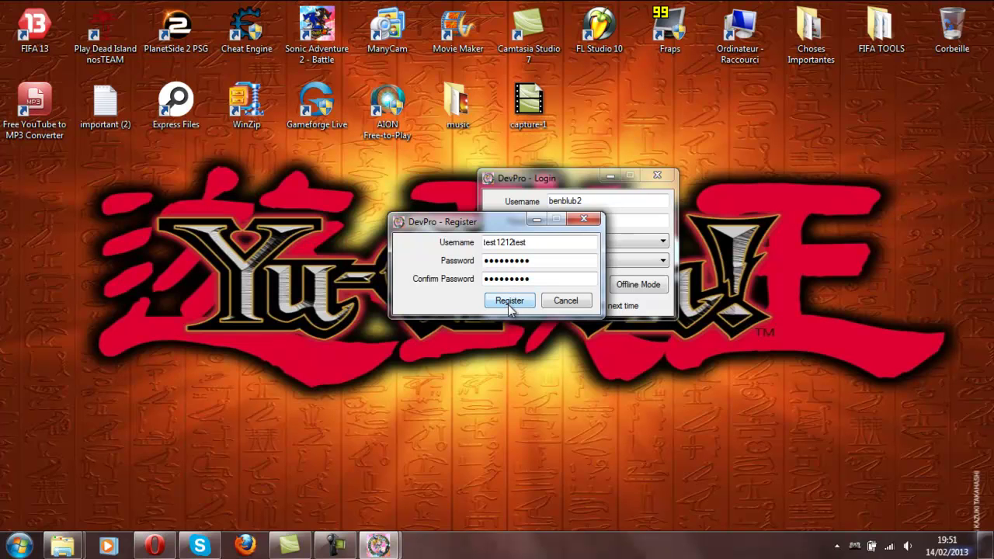
{"action": "left_click", "coordinate": [508, 301]}
{"action": "left_click", "coordinate": [519, 302]}
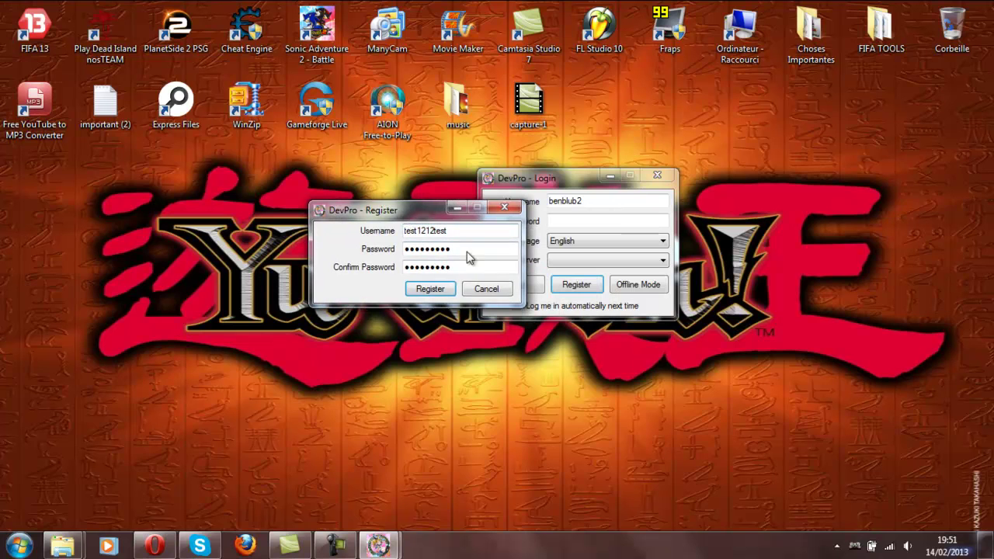
{"action": "left_click", "coordinate": [446, 292]}
{"action": "left_click_drag", "start_coordinate": [451, 212], "coordinate": [236, 190]}
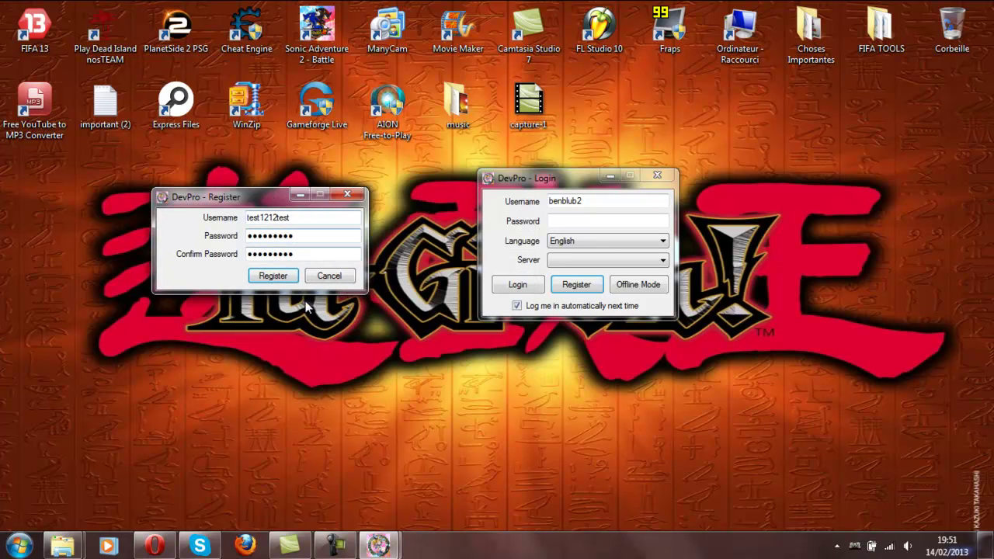
{"action": "left_click", "coordinate": [334, 279]}
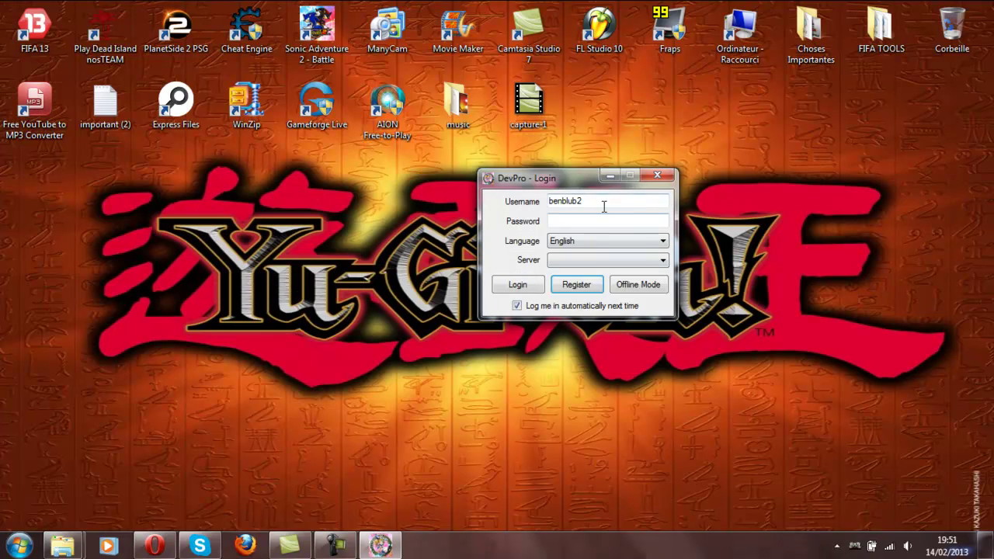
- Submit the registration form with a username and matching password and confirmation
{"action": "left_click", "coordinate": [586, 286]}
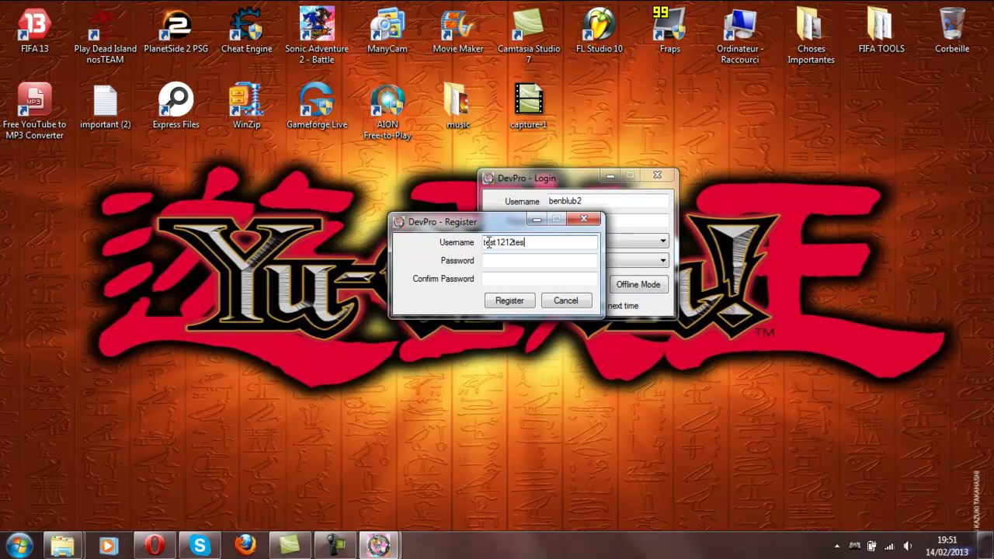
{"action": "left_click", "coordinate": [501, 259]}
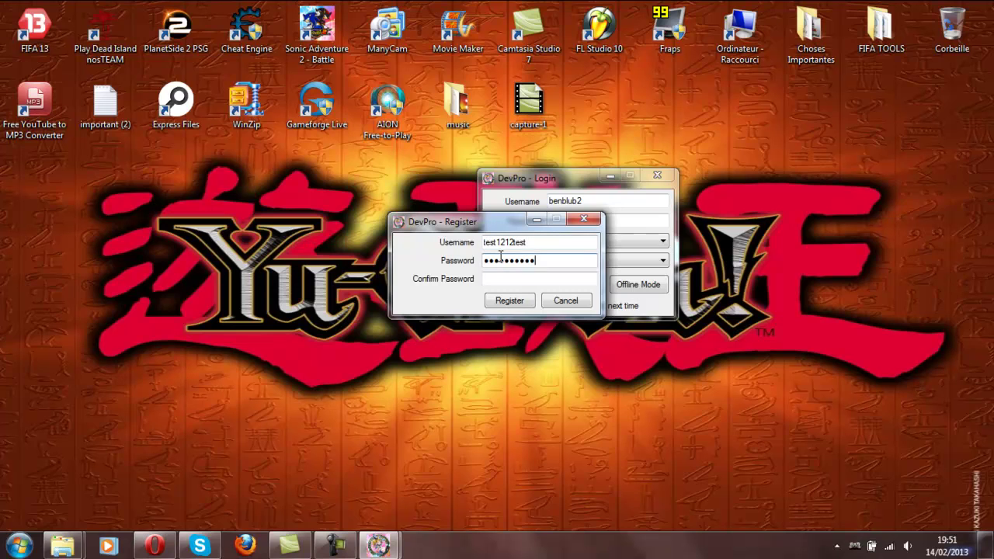
{"action": "left_click", "coordinate": [503, 276]}
{"action": "left_click", "coordinate": [513, 301]}
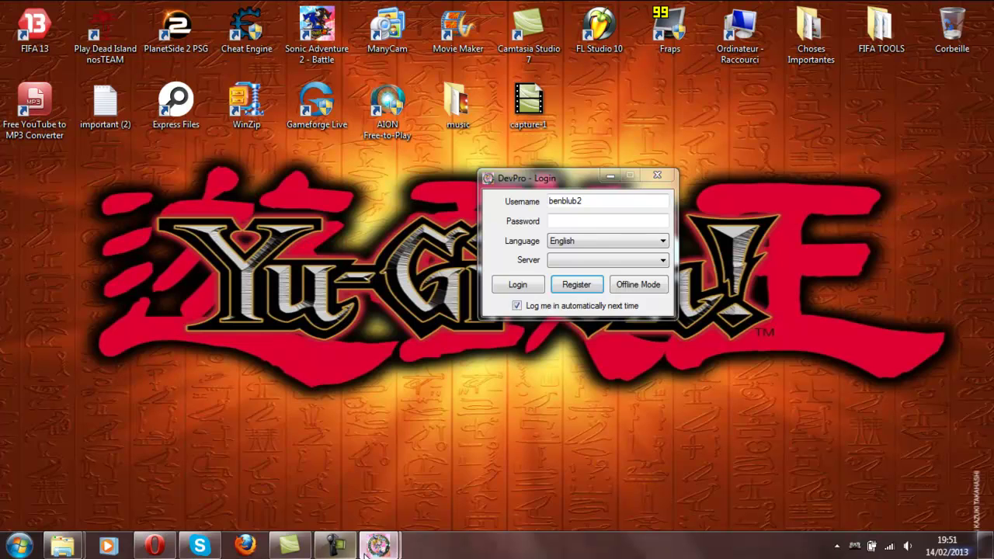
- Restore the registration window from the taskbar and close it
{"action": "mouse_move", "coordinate": [378, 546]}
{"action": "left_click", "coordinate": [414, 453]}
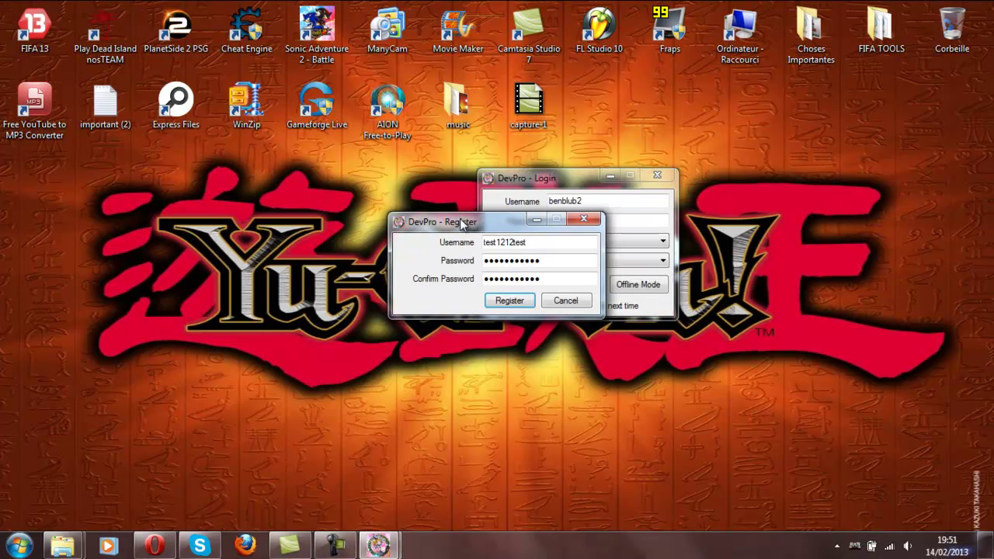
{"action": "left_click_drag", "start_coordinate": [462, 223], "coordinate": [333, 208]}
{"action": "left_click", "coordinate": [519, 185]}
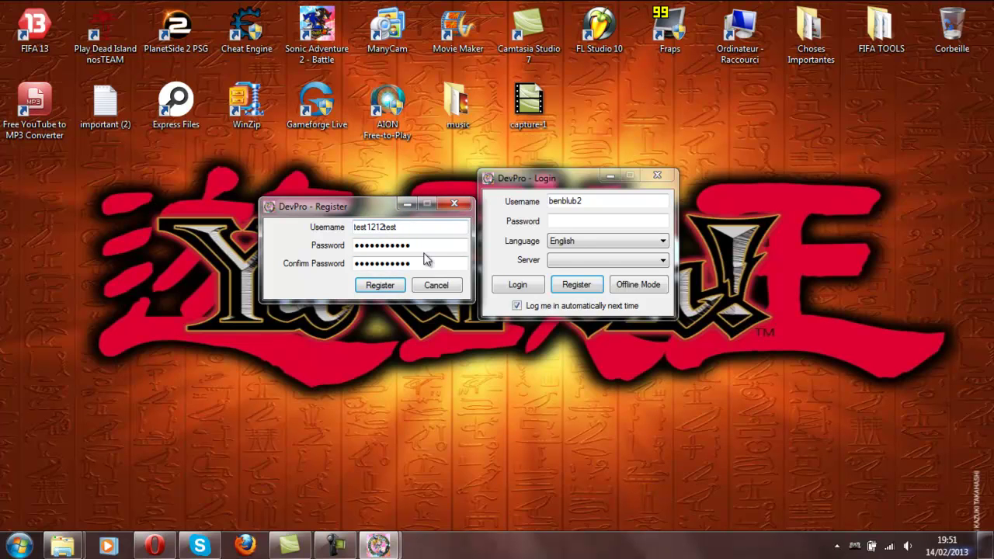
{"action": "left_click", "coordinate": [454, 204]}
- Replace the login username with the account name and enter the password
{"action": "left_click_drag", "start_coordinate": [594, 200], "coordinate": [487, 205]}
{"action": "key", "text": "BackSpace"}
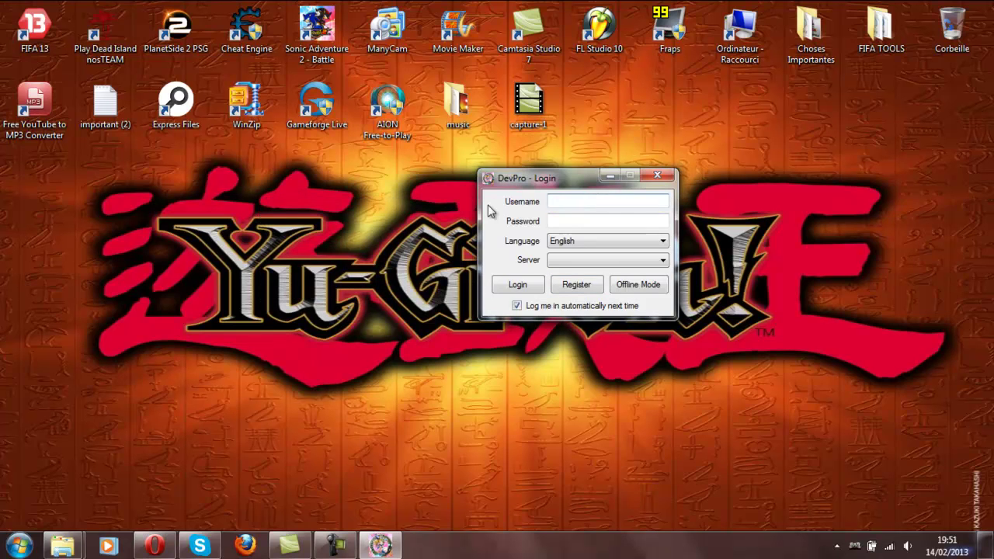
{"action": "type", "text": "test"}
{"action": "type", "text": "t"}
{"action": "left_click", "coordinate": [559, 221]}
{"action": "type", "text": "tes"}
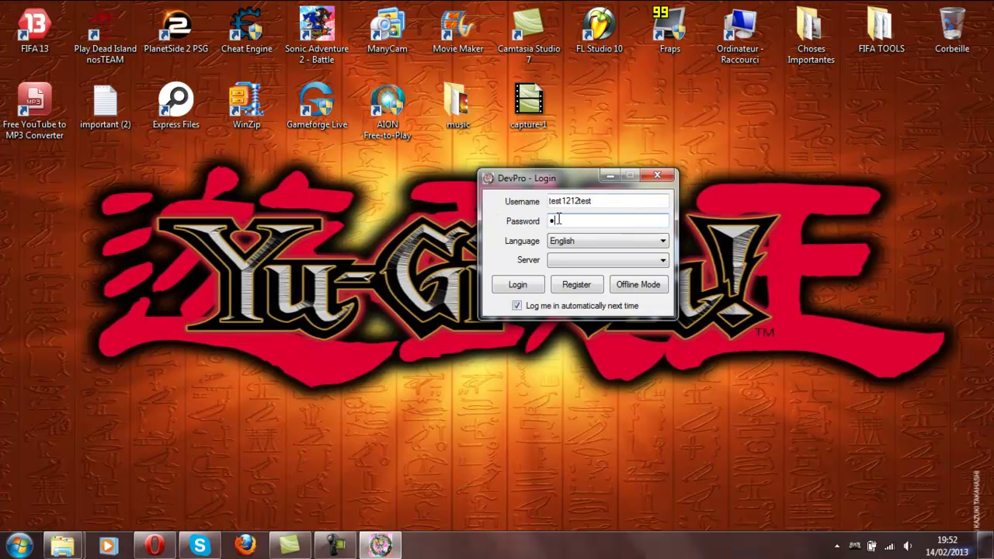
{"action": "type", "text": "t1212te"}
- Keep English, pick a server, attempt login, and dismiss the 'Incorrect Password or Username.' error
{"action": "left_click", "coordinate": [587, 242]}
{"action": "left_click", "coordinate": [584, 251]}
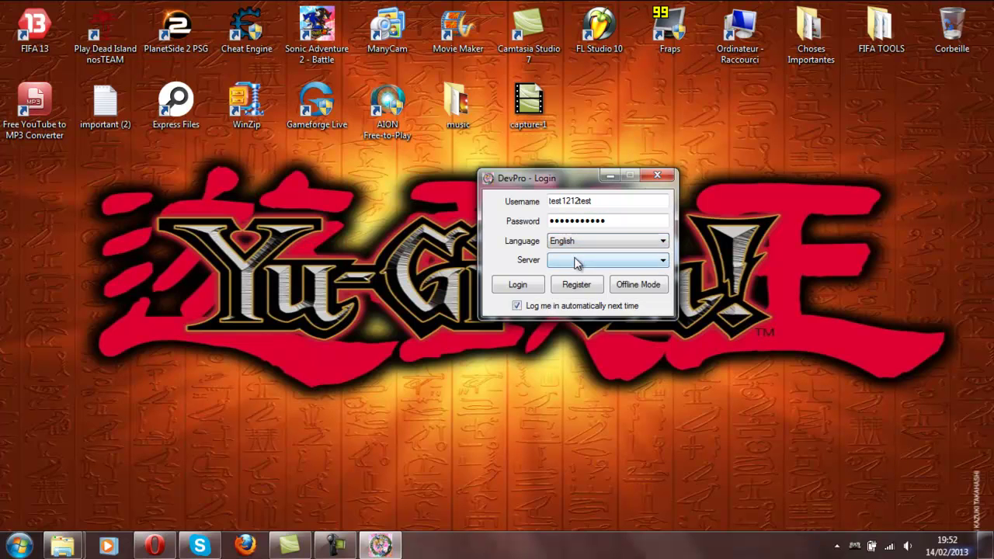
{"action": "left_click", "coordinate": [575, 262]}
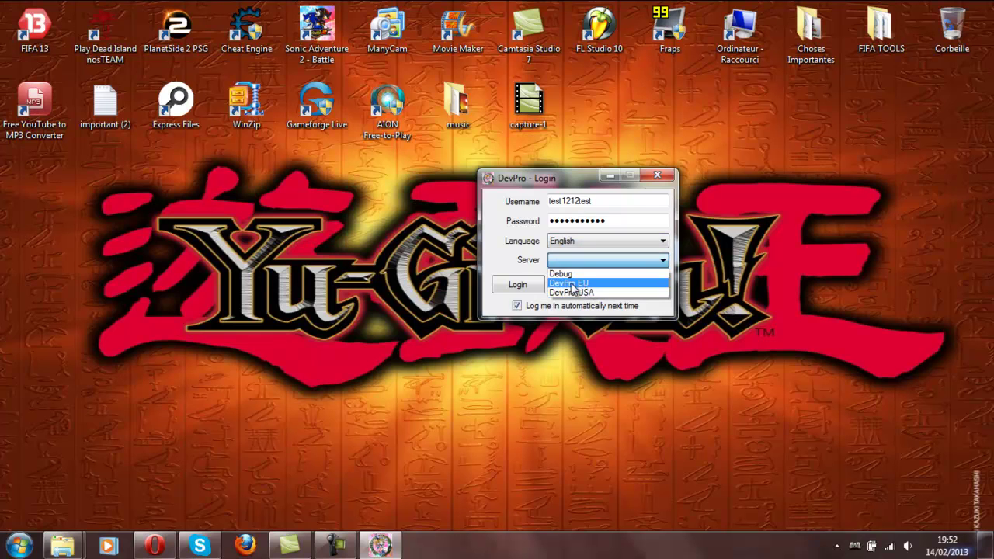
{"action": "left_click", "coordinate": [572, 283]}
{"action": "left_click", "coordinate": [518, 285]}
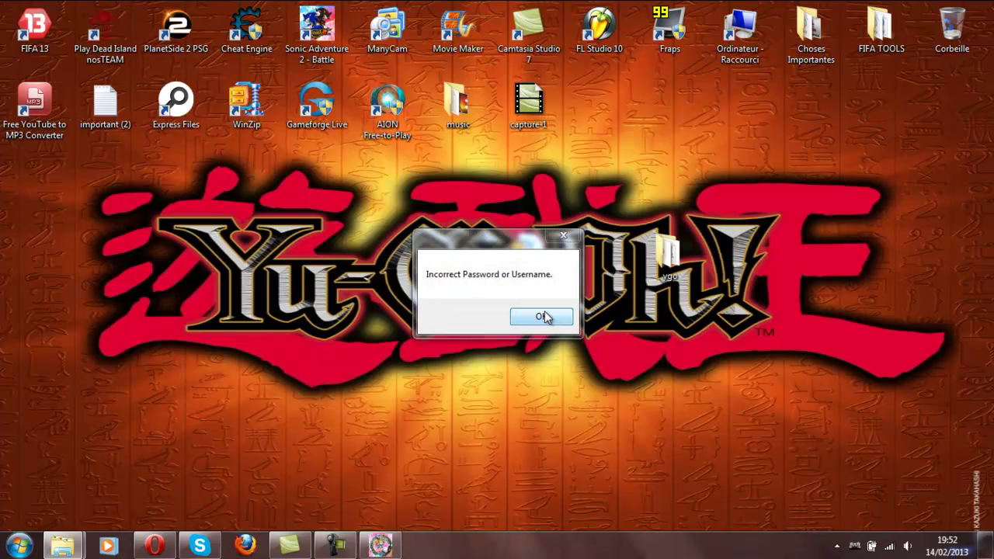
{"action": "left_click", "coordinate": [543, 317]}
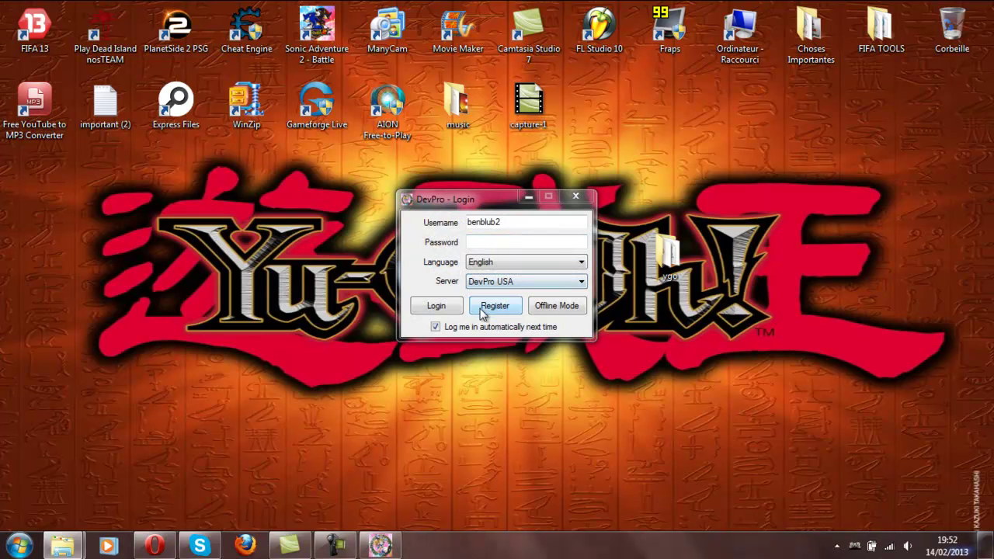
- Register with a username and matching password twice, then confirm 'Registering Complete!'
{"action": "left_click", "coordinate": [484, 307]}
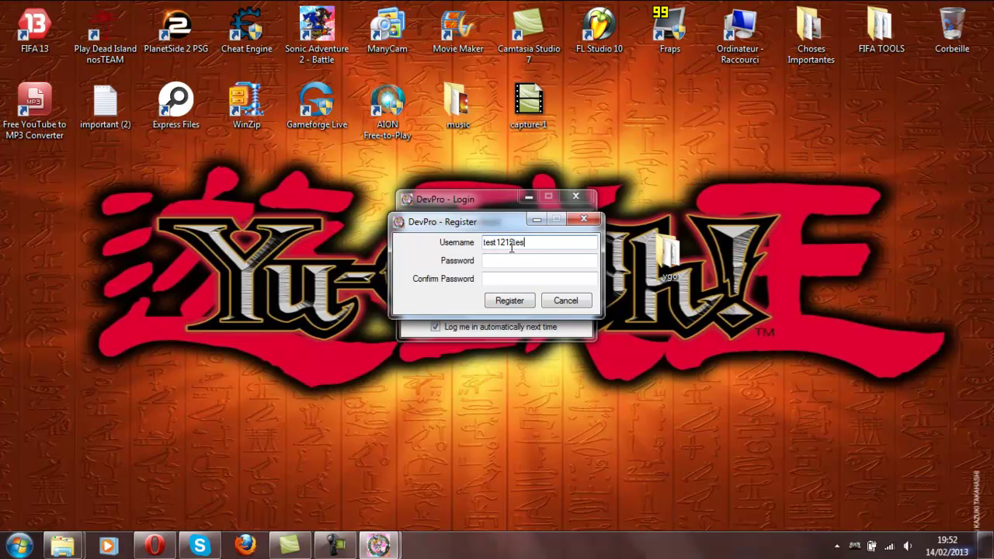
{"action": "left_click", "coordinate": [515, 261]}
{"action": "type", "text": "test123456"}
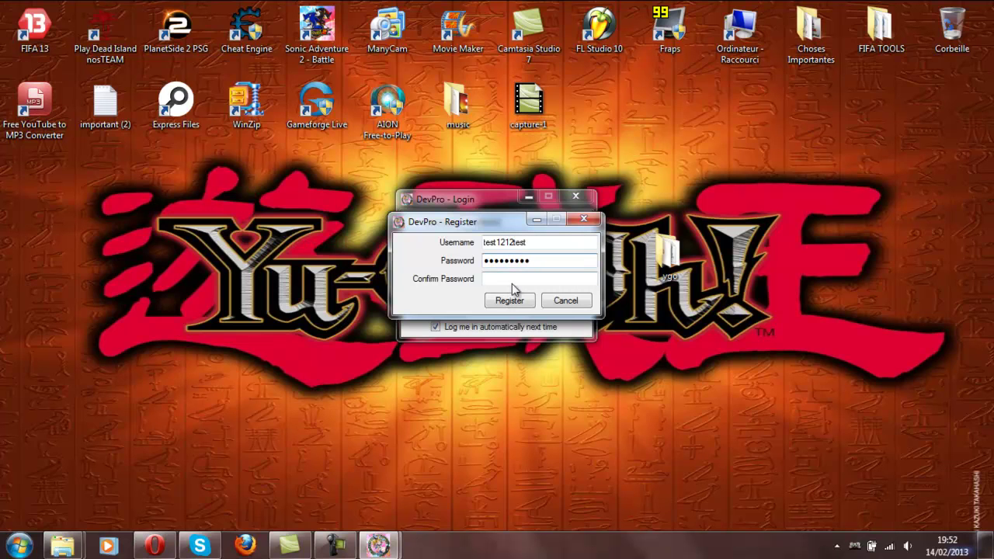
{"action": "left_click", "coordinate": [513, 282]}
{"action": "type", "text": "test123456"}
{"action": "left_click", "coordinate": [519, 302]}
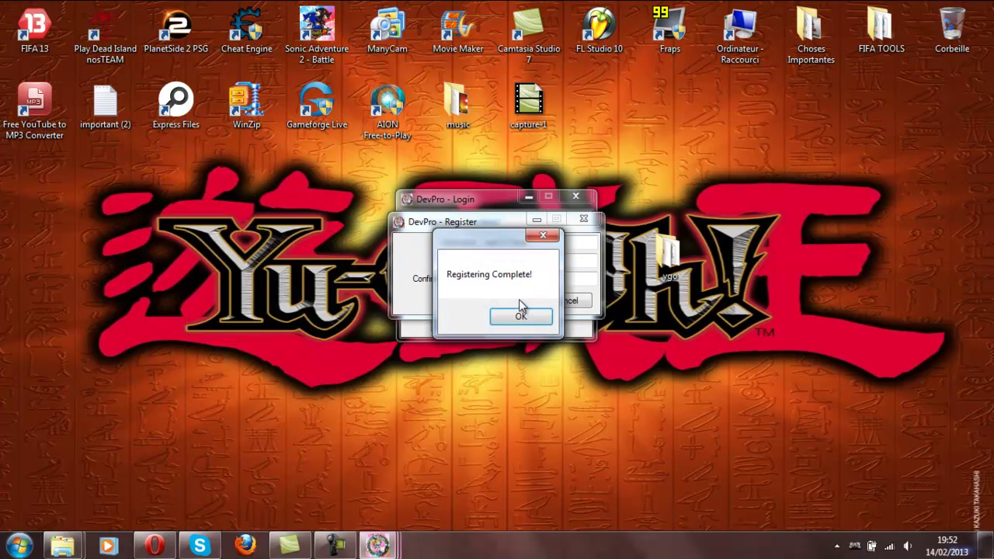
{"action": "left_click", "coordinate": [516, 314]}
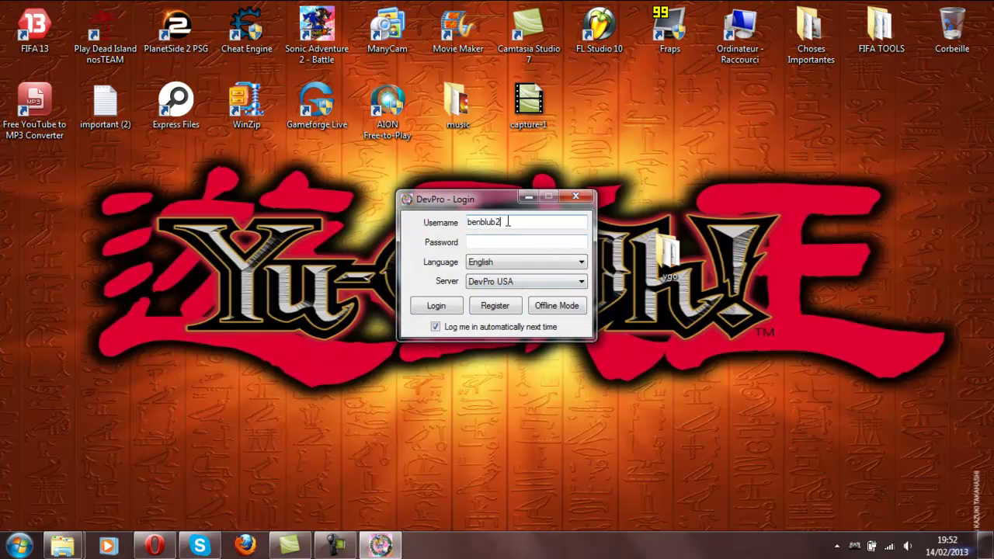
- Replace the username with the pasted new account name and enter the account password
{"action": "key", "text": "BackSpace"}
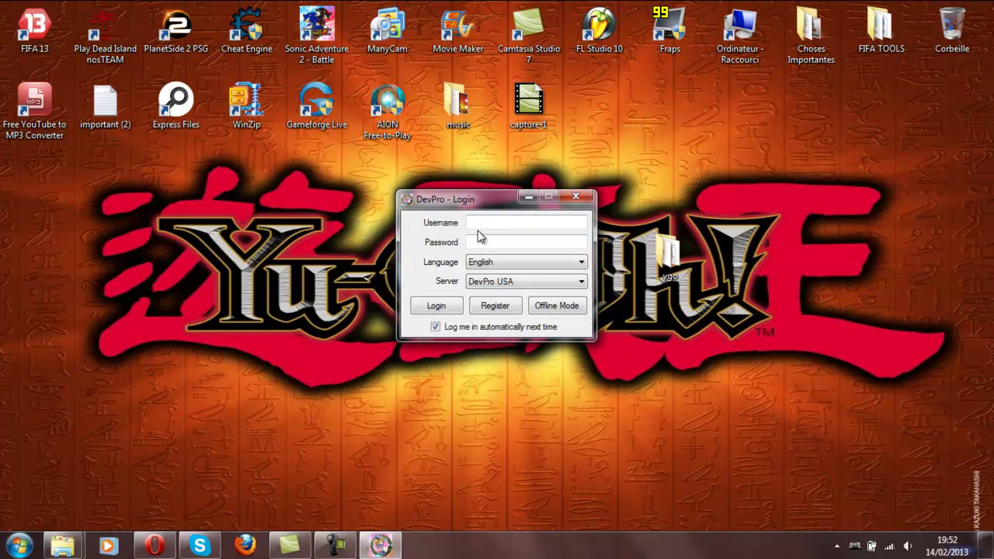
{"action": "right_click", "coordinate": [480, 224]}
{"action": "left_click", "coordinate": [361, 294]}
{"action": "left_click", "coordinate": [489, 241]}
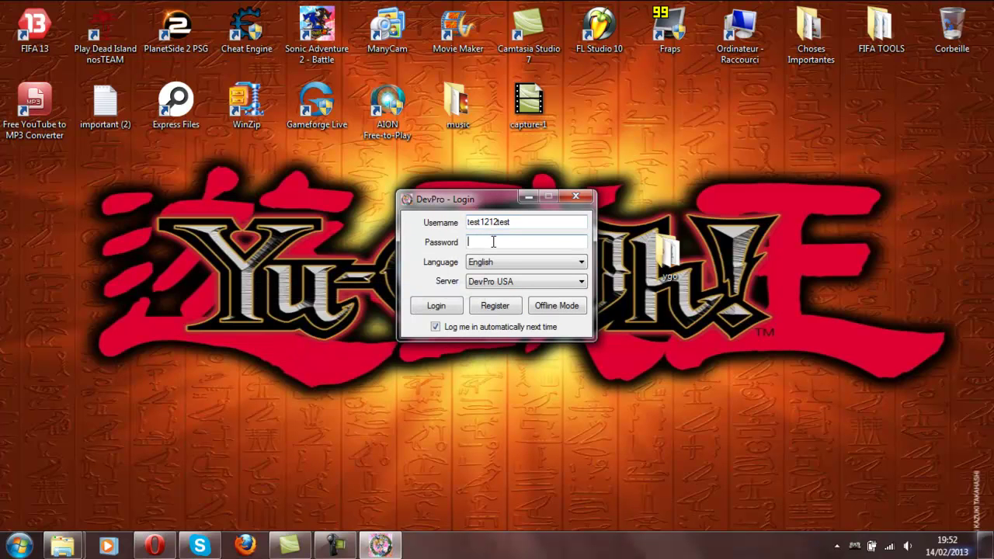
{"action": "type", "text": "test1212test"}
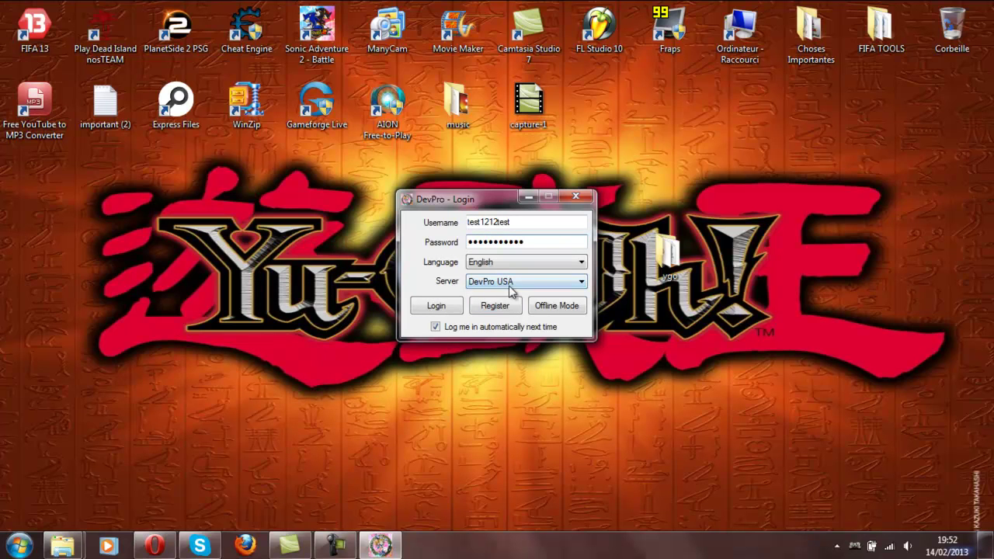
- Log in with the new account, retrying after the first login error
{"action": "left_click", "coordinate": [441, 308]}
{"action": "left_click", "coordinate": [525, 317]}
{"action": "left_click", "coordinate": [440, 308]}
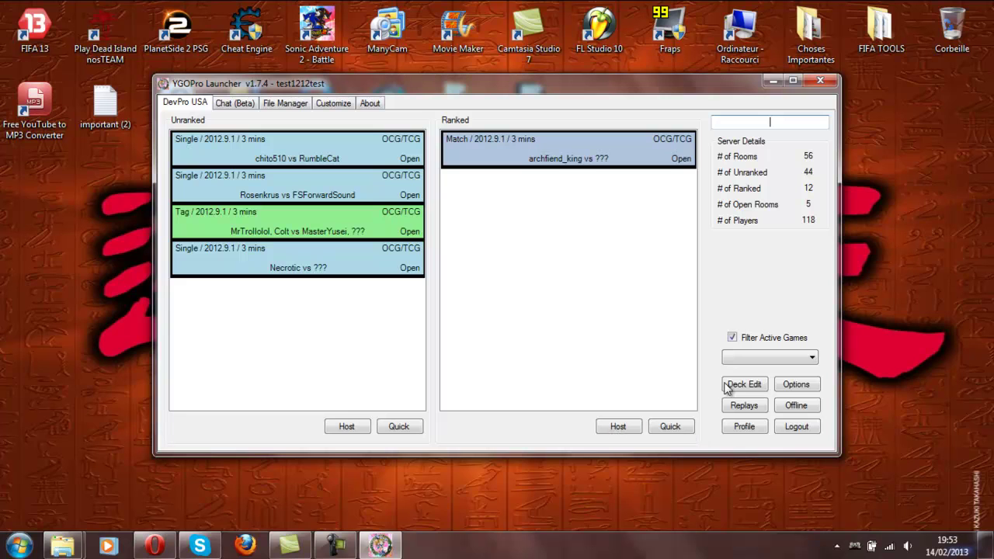
- Open the deck editor, lower the system volume to 15, and load the (官方)Yuma&Astral deck
{"action": "left_click", "coordinate": [751, 383]}
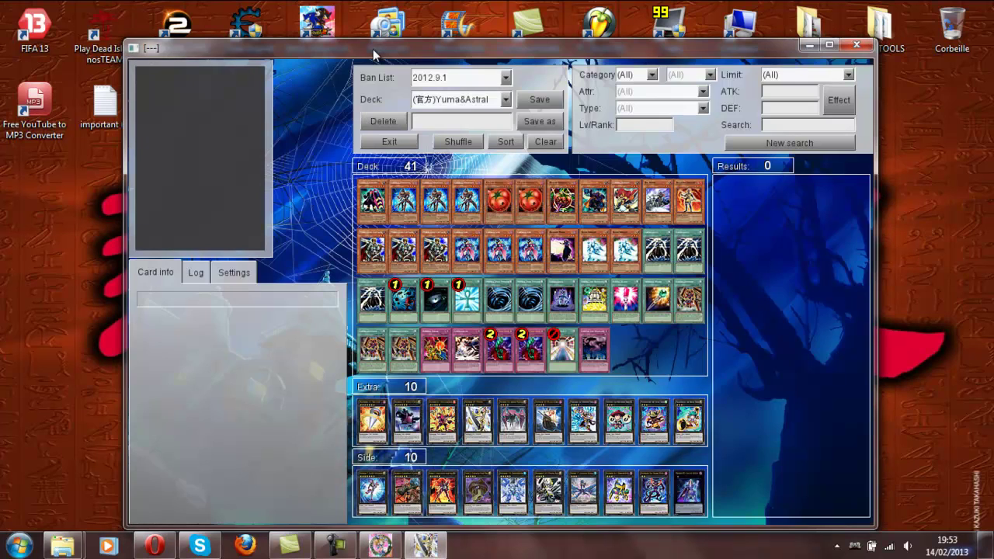
{"action": "mouse_move", "coordinate": [375, 51]}
{"action": "left_mouse_down"}
{"action": "mouse_move", "coordinate": [344, 5]}
{"action": "mouse_move", "coordinate": [361, 37]}
{"action": "left_mouse_up"}
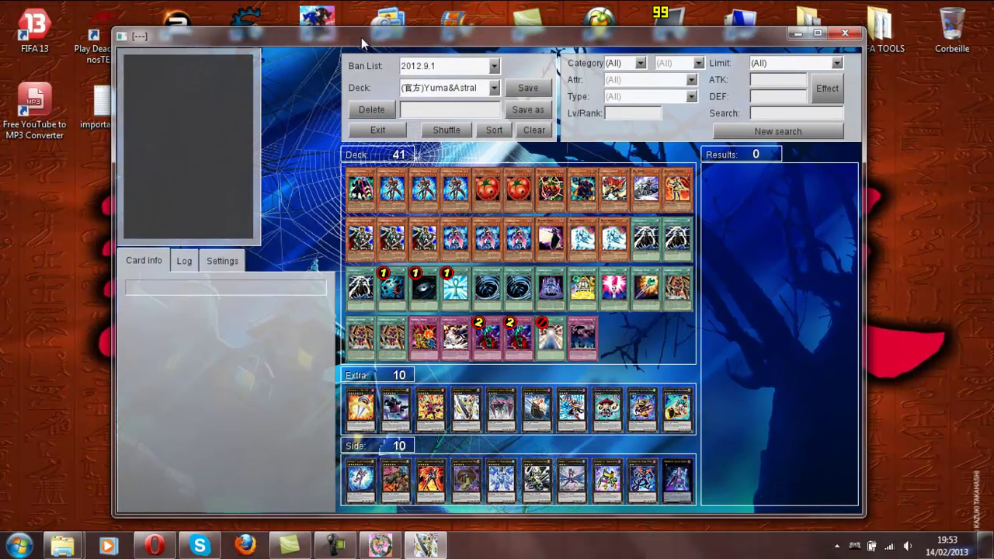
{"action": "left_click", "coordinate": [907, 546]}
{"action": "left_click_drag", "start_coordinate": [908, 404], "coordinate": [911, 437]}
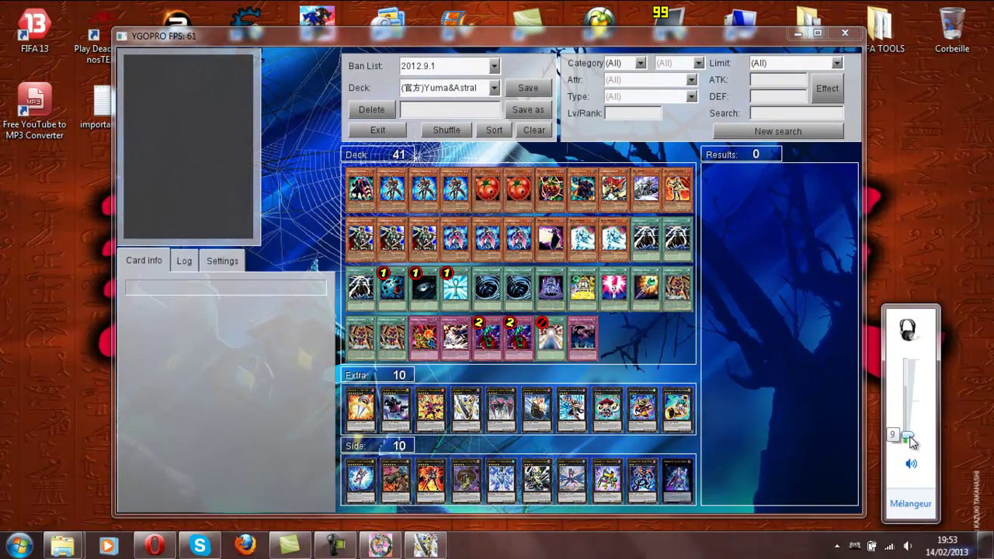
{"action": "left_click", "coordinate": [805, 377]}
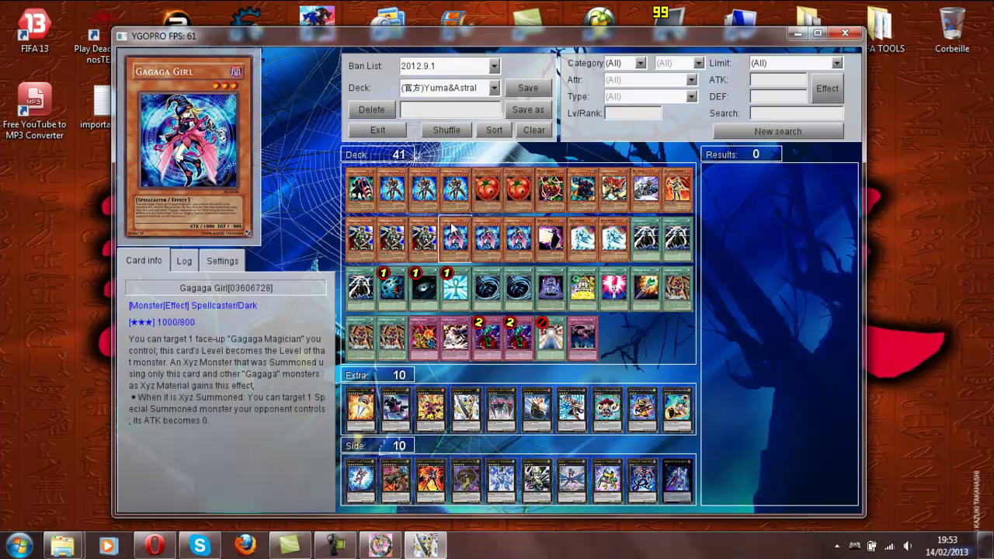
{"action": "left_click", "coordinate": [495, 87]}
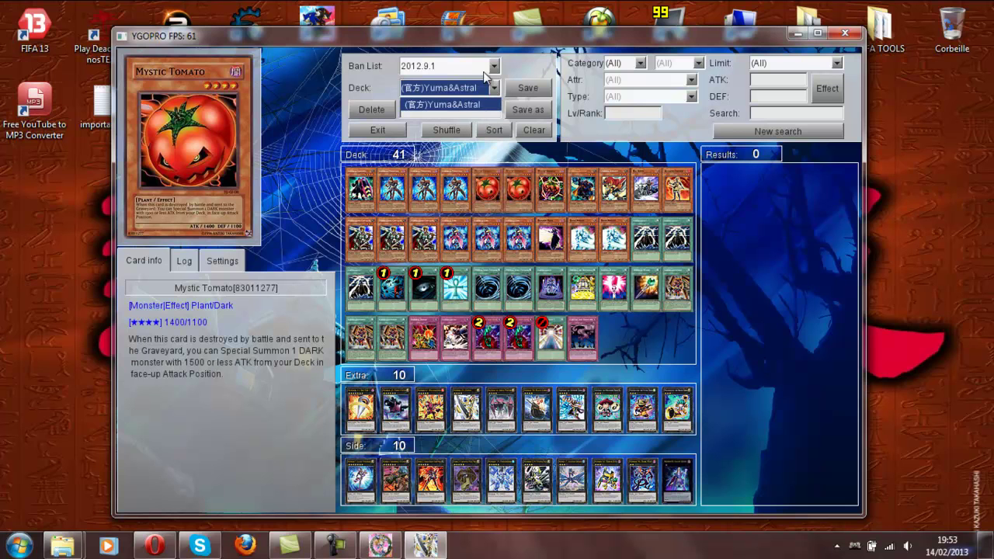
{"action": "left_click", "coordinate": [483, 104]}
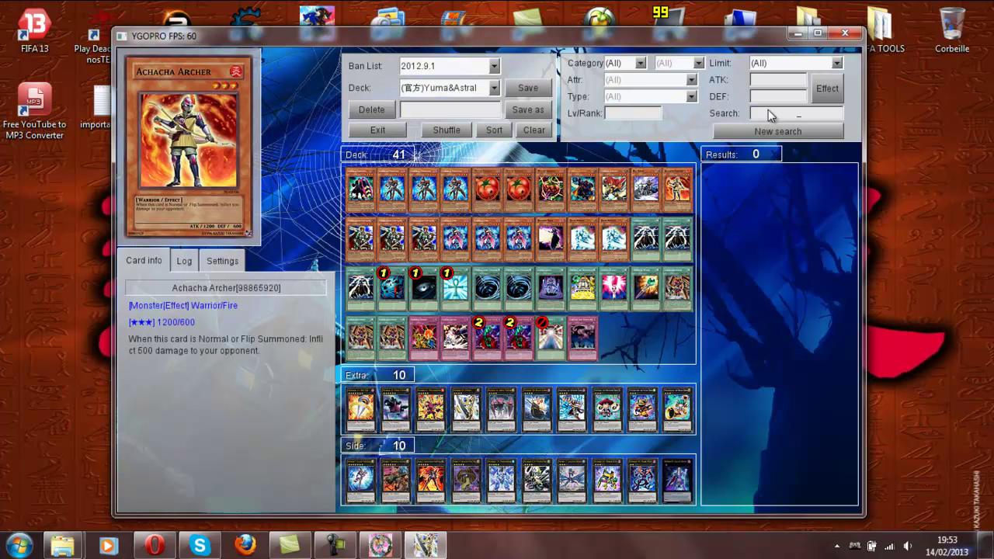
- Search the card list for 'cata'
{"action": "type", "text": "cata"}
{"action": "left_click", "coordinate": [789, 130]}
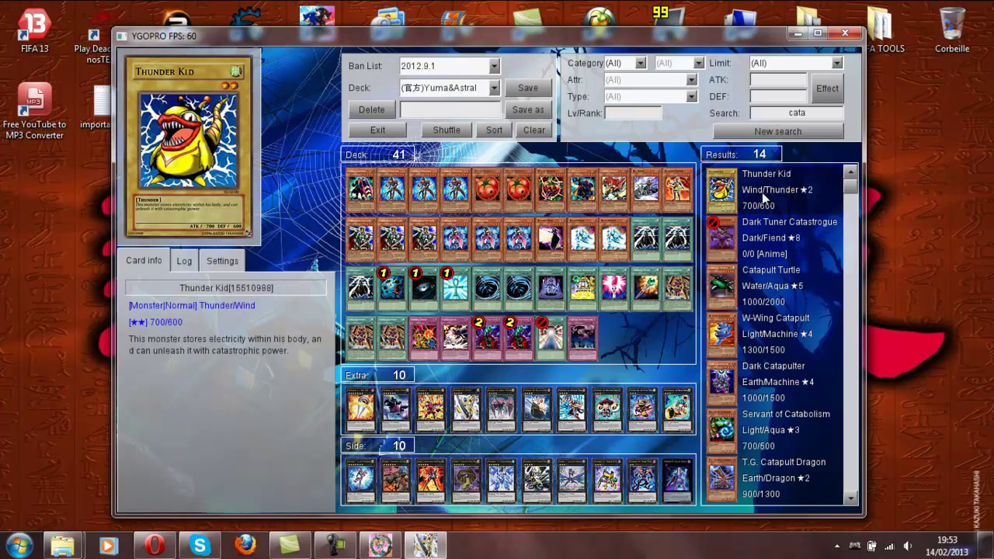
{"action": "scroll", "coordinate": [766, 389], "scroll_direction": "down", "scroll_amount": 4}
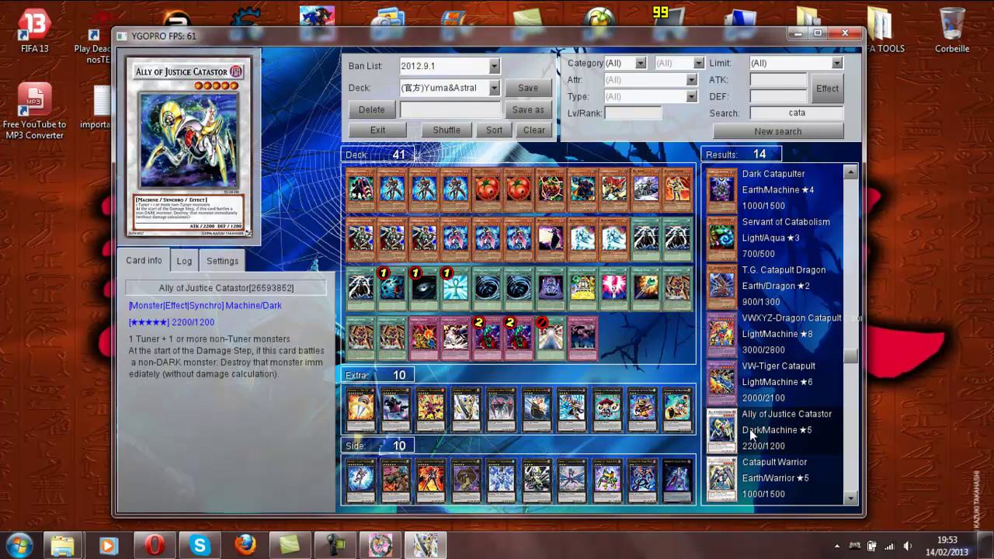
- Add three Catapult Warrior and VW-Tiger Catapult, bringing the Extra deck to 14
{"action": "right_click", "coordinate": [751, 472]}
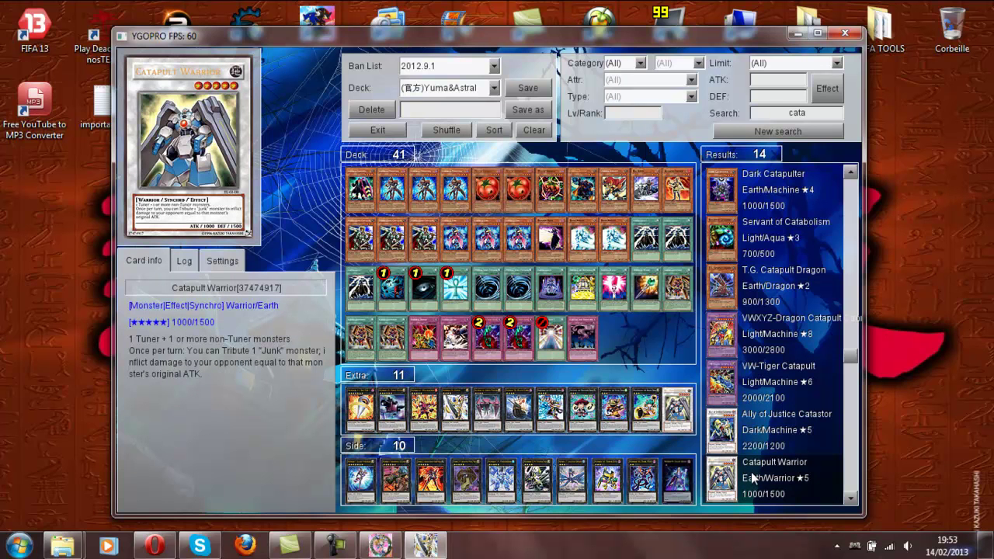
{"action": "right_click", "coordinate": [751, 471]}
{"action": "right_click", "coordinate": [751, 472]}
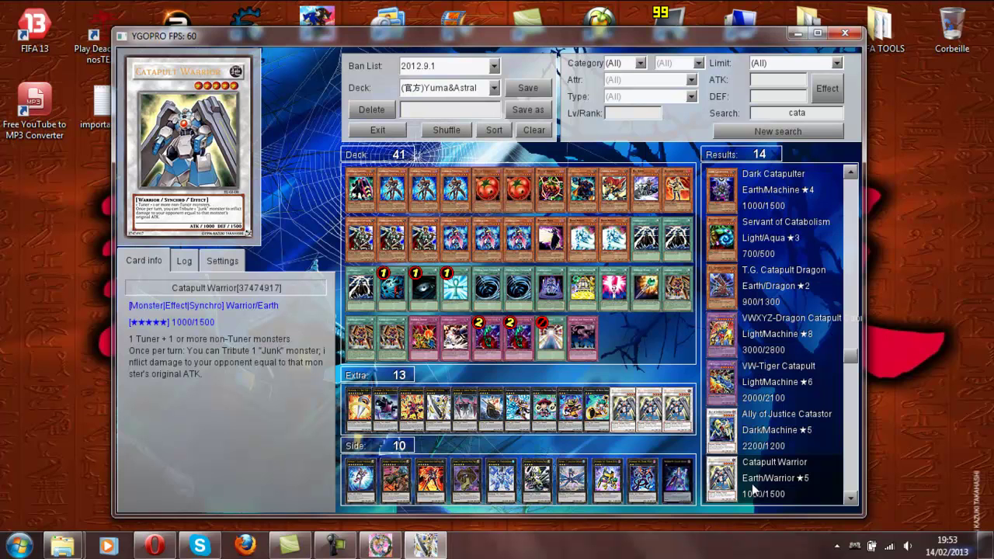
{"action": "left_click_drag", "start_coordinate": [724, 429], "coordinate": [635, 339]}
{"action": "left_click_drag", "start_coordinate": [722, 381], "coordinate": [613, 407]}
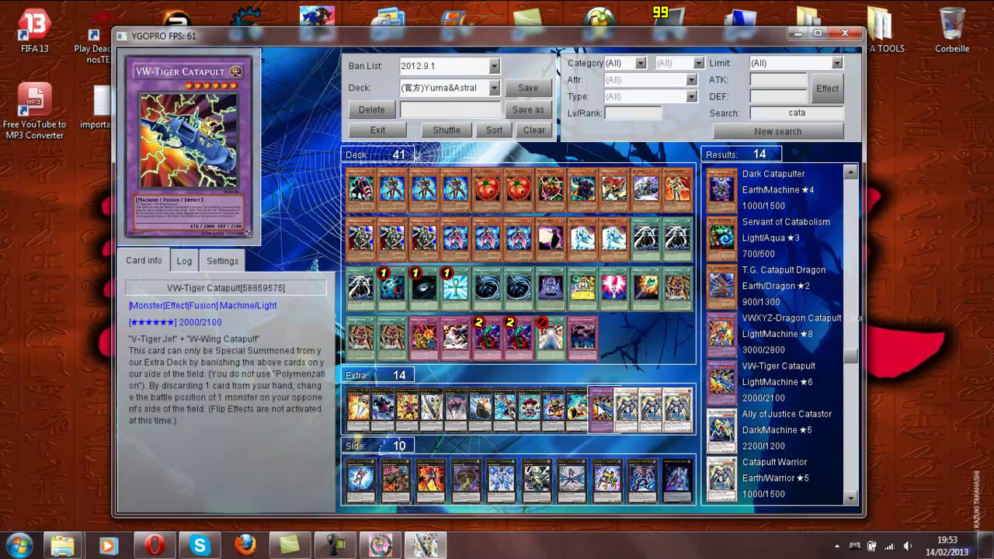
- Remove three Extra deck cards and add two T.G. Catapult Dragon
{"action": "right_click", "coordinate": [602, 404]}
{"action": "right_click", "coordinate": [602, 404]}
{"action": "right_click", "coordinate": [602, 404]}
{"action": "right_click", "coordinate": [600, 403]}
{"action": "right_click", "coordinate": [599, 404]}
{"action": "right_click", "coordinate": [597, 404]}
{"action": "right_click", "coordinate": [597, 404]}
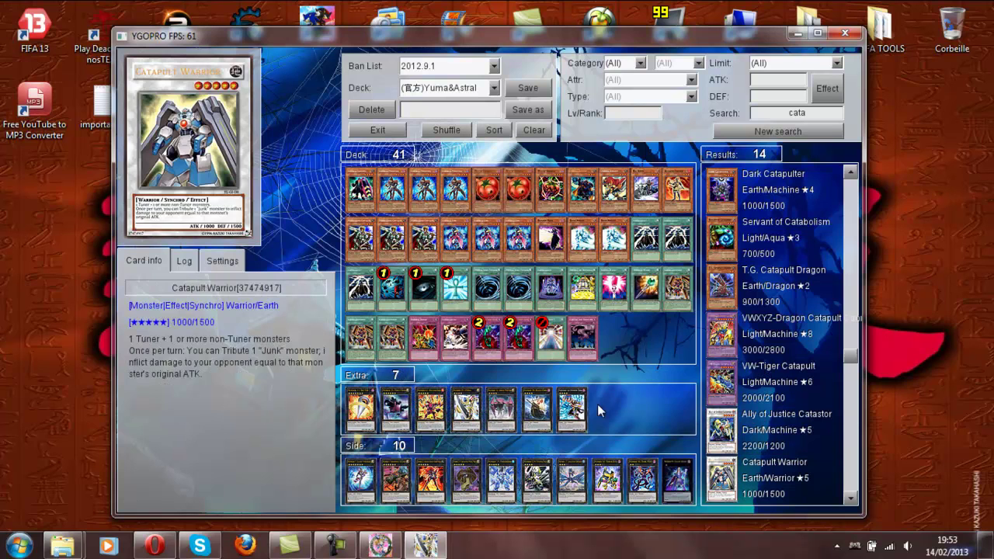
{"action": "right_click", "coordinate": [800, 286]}
{"action": "right_click", "coordinate": [775, 300]}
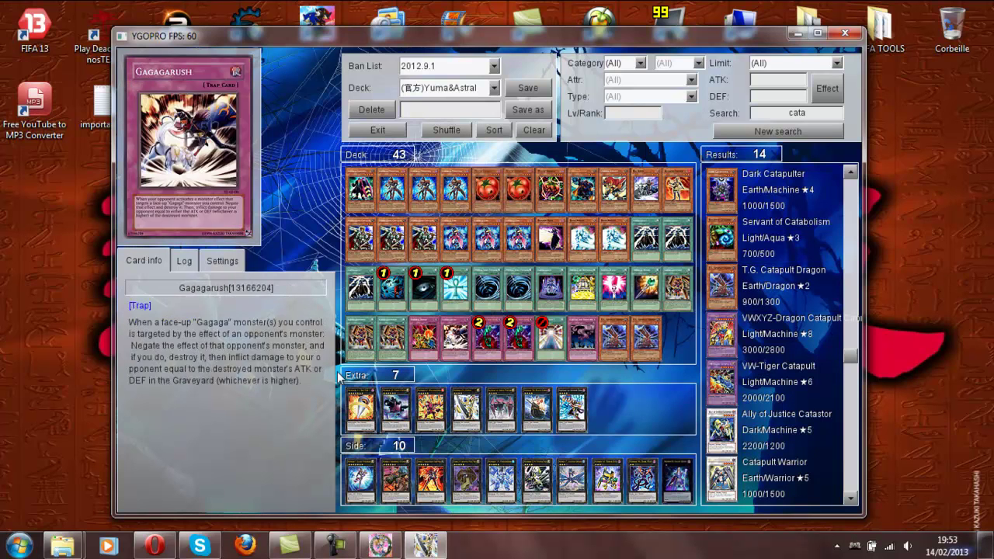
- Remove Monster Reborn, Mystical Space Typhoon and other non-monster cards from the main deck
{"action": "right_click", "coordinate": [456, 292]}
{"action": "right_click", "coordinate": [457, 292]}
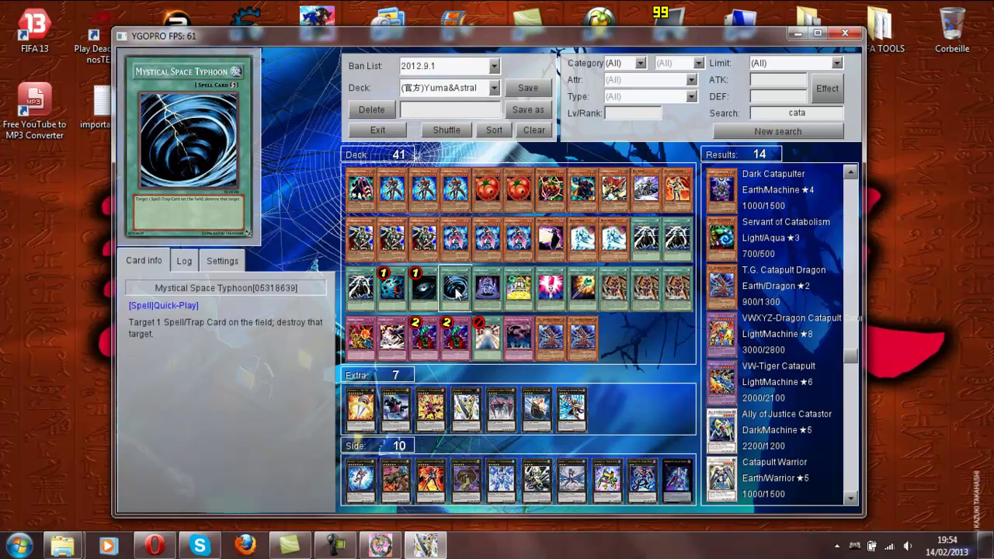
{"action": "right_click", "coordinate": [458, 292]}
{"action": "right_click", "coordinate": [457, 292]}
{"action": "right_click", "coordinate": [458, 292]}
{"action": "right_click", "coordinate": [459, 292]}
{"action": "right_click", "coordinate": [461, 292]}
{"action": "right_click", "coordinate": [462, 292]}
{"action": "right_click", "coordinate": [463, 292]}
{"action": "right_click", "coordinate": [464, 292]}
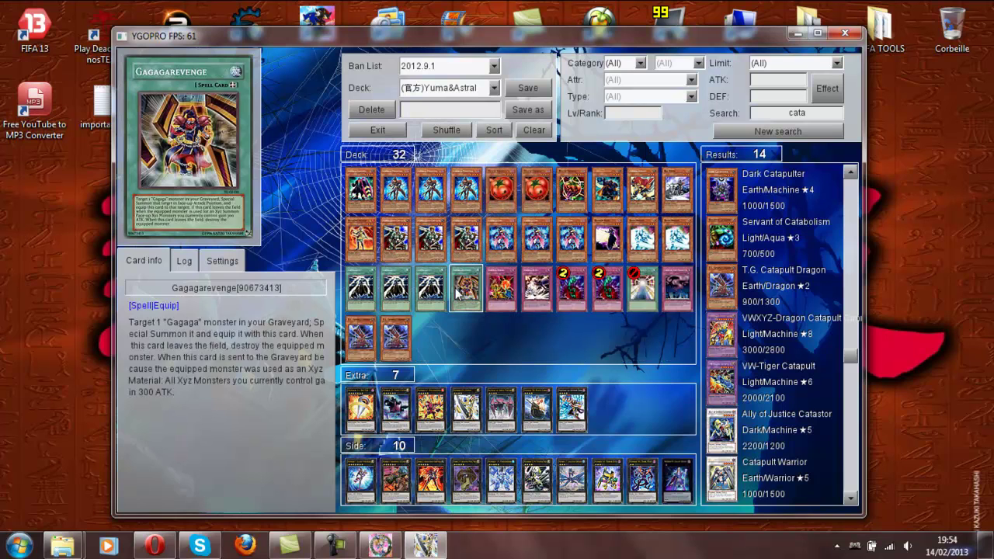
- Remove the remaining spell cards, leaving 20 cards in the main deck
{"action": "right_click", "coordinate": [456, 292]}
{"action": "right_click", "coordinate": [456, 292]}
{"action": "right_click", "coordinate": [457, 292]}
{"action": "right_click", "coordinate": [456, 293]}
{"action": "right_click", "coordinate": [457, 292]}
{"action": "right_click", "coordinate": [456, 292]}
{"action": "right_click", "coordinate": [456, 292]}
{"action": "right_click", "coordinate": [456, 293]}
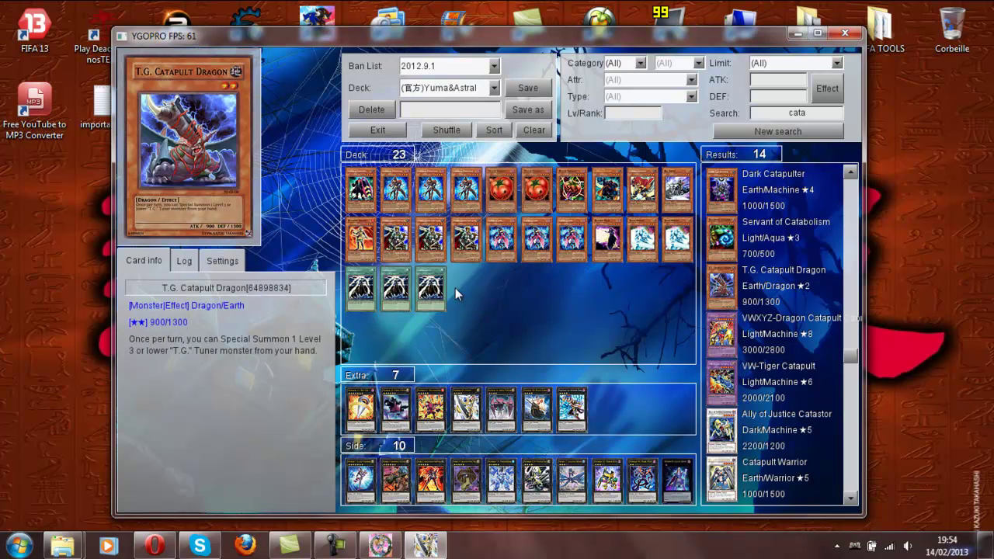
{"action": "right_click", "coordinate": [364, 289]}
{"action": "right_click", "coordinate": [364, 288]}
{"action": "right_click", "coordinate": [364, 289]}
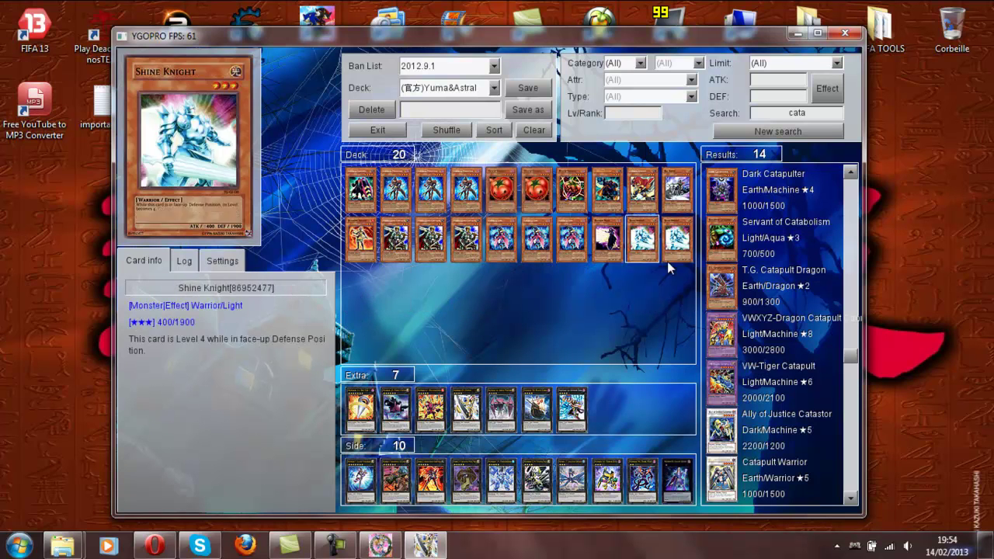